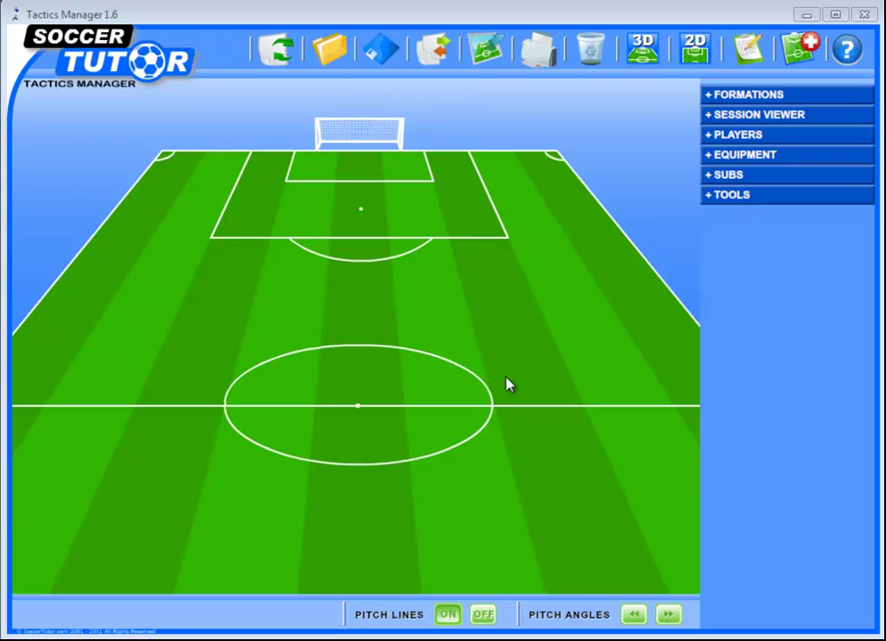
Step: Browse Session 01 of the ITA Academy U11-U14 Book in saved drills, then close without opening
{"action": "left_click", "coordinate": [326, 43]}
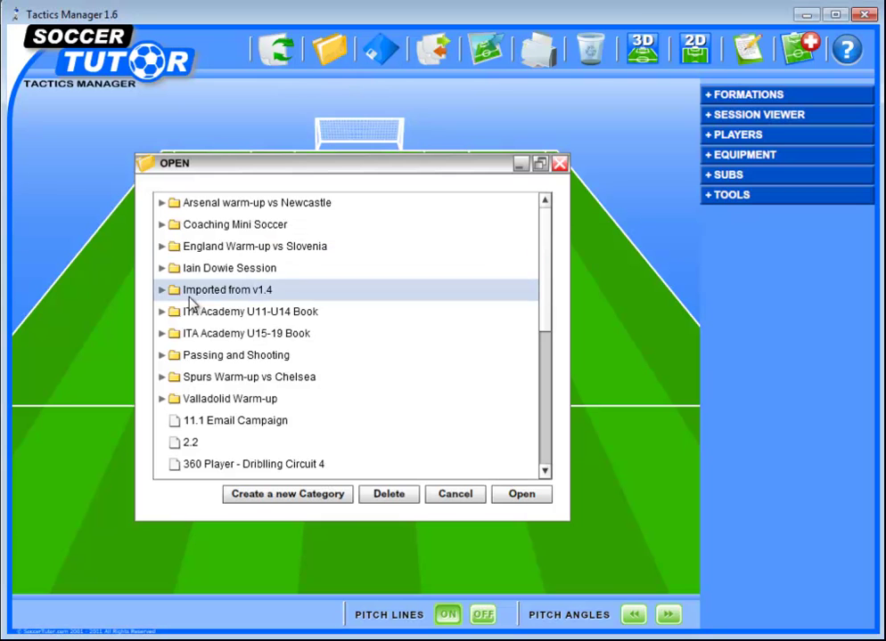
{"action": "left_click", "coordinate": [160, 313]}
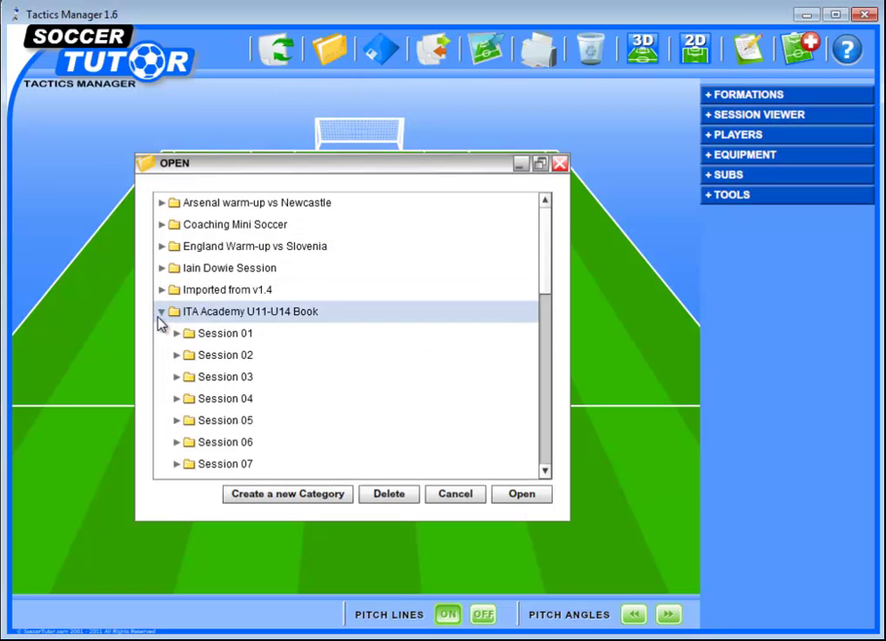
{"action": "left_click", "coordinate": [176, 334]}
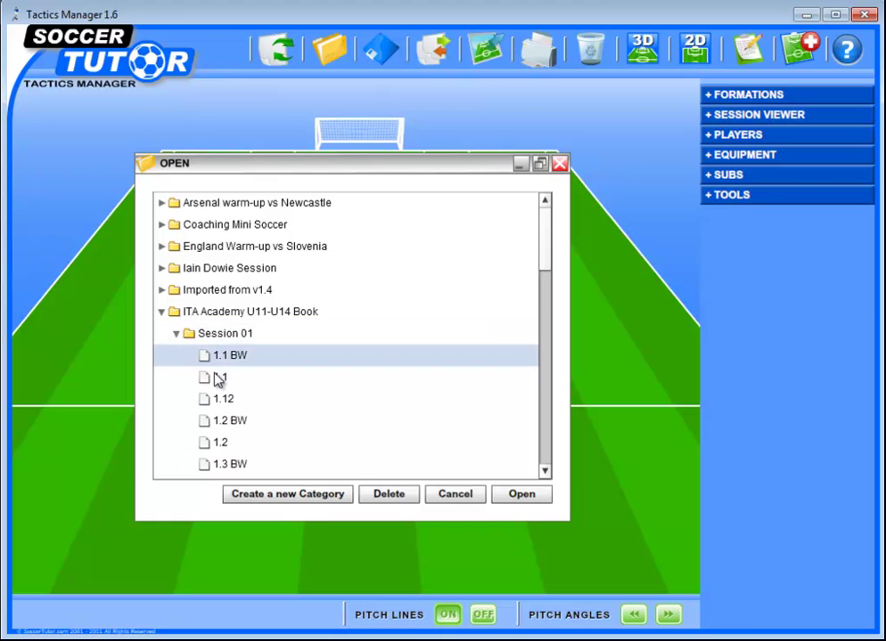
{"action": "left_click", "coordinate": [178, 336]}
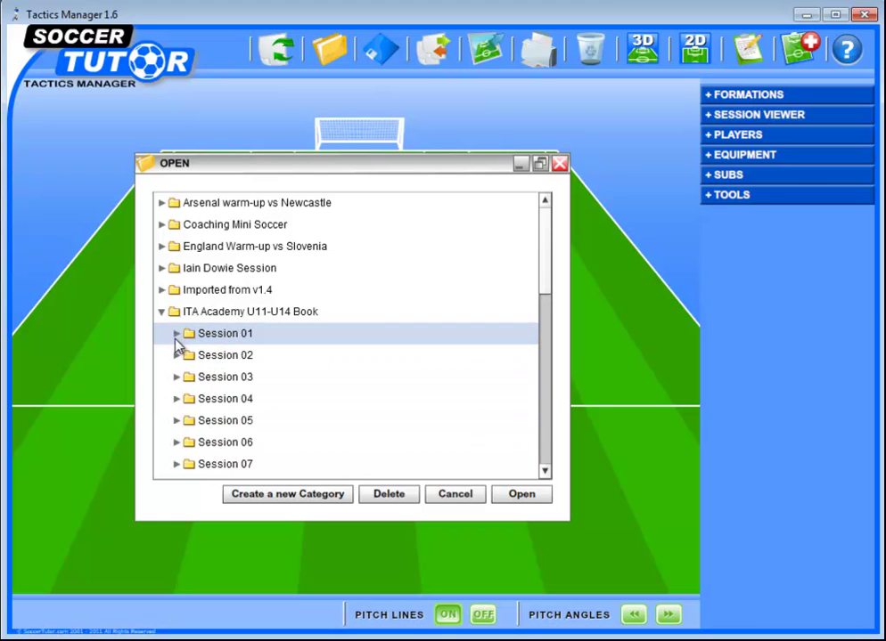
{"action": "left_click", "coordinate": [176, 334]}
{"action": "left_click", "coordinate": [175, 334]}
{"action": "left_click", "coordinate": [161, 312]}
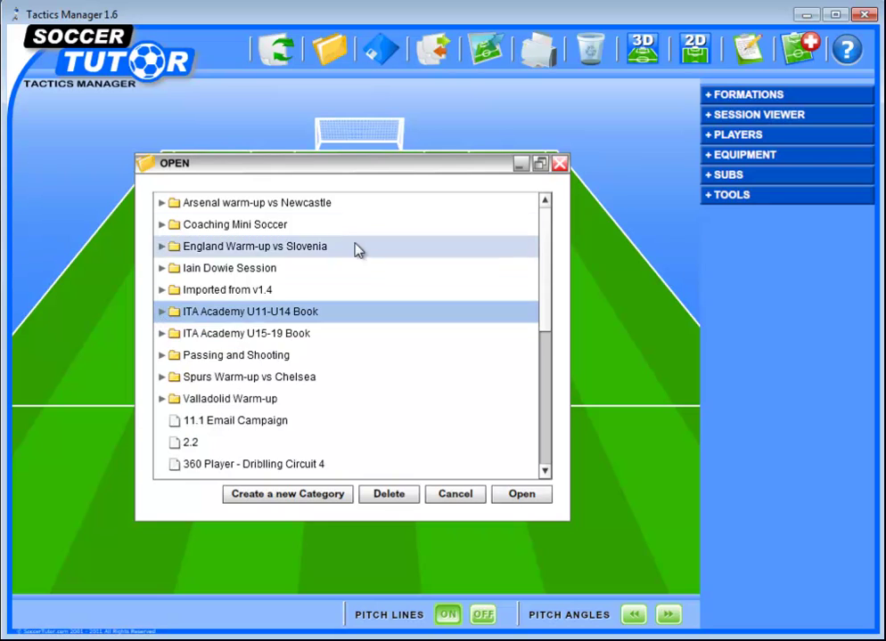
{"action": "left_click", "coordinate": [559, 165]}
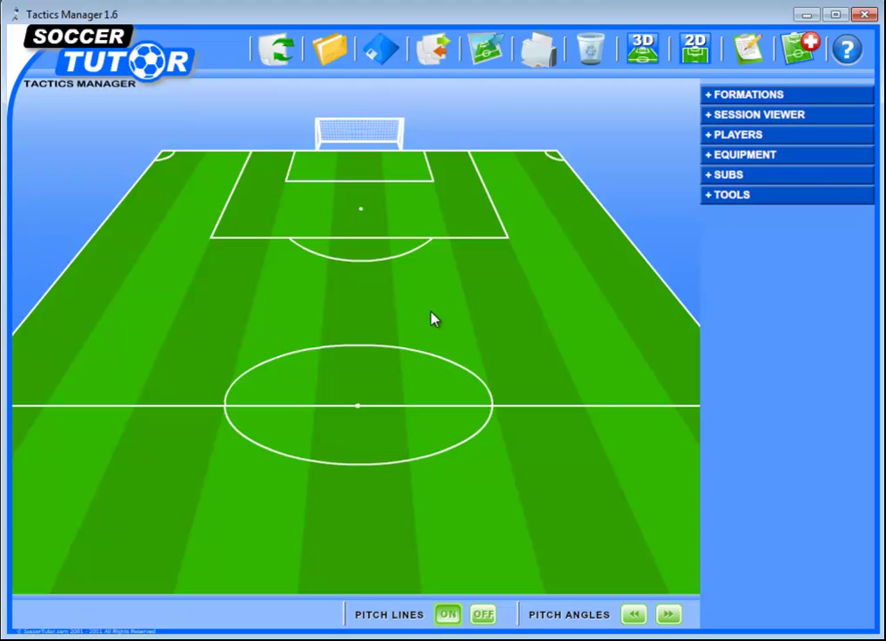
Step: Place player 1 above the centre circle and rotate him to face forward
{"action": "left_click", "coordinate": [743, 134]}
{"action": "left_click", "coordinate": [784, 192]}
{"action": "left_click_drag", "start_coordinate": [374, 385], "coordinate": [376, 309]}
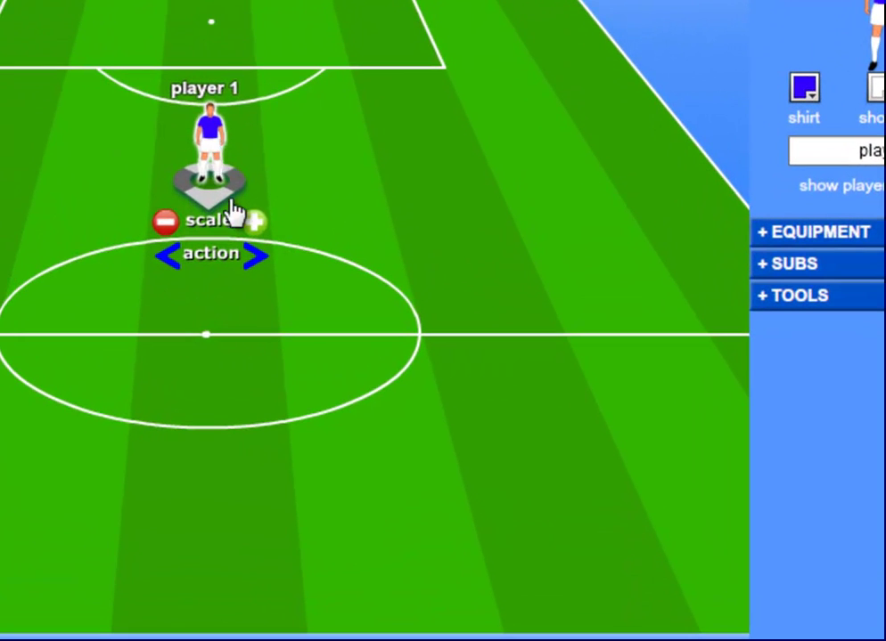
{"action": "left_click_drag", "start_coordinate": [214, 209], "coordinate": [147, 196]}
{"action": "left_click_drag", "start_coordinate": [178, 153], "coordinate": [125, 200]}
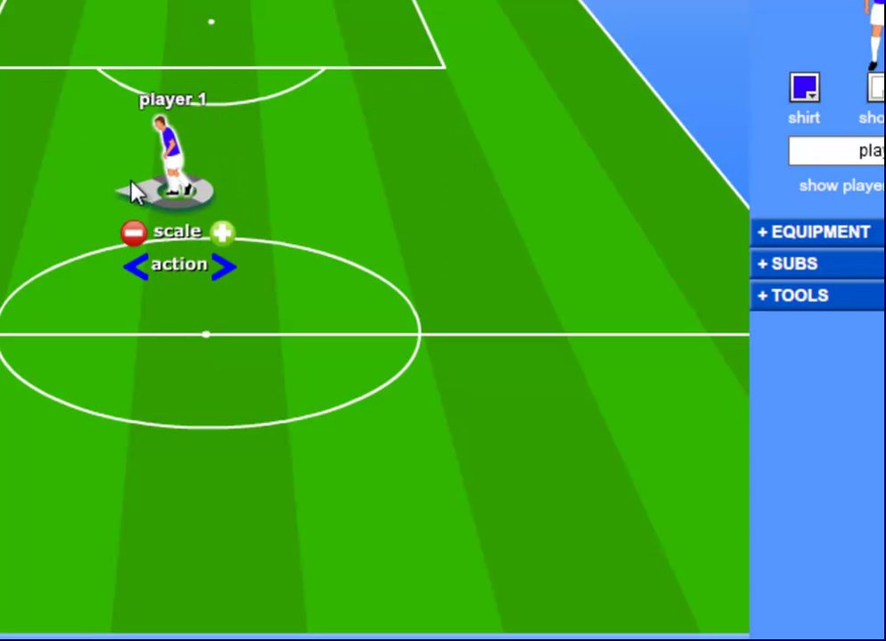
{"action": "left_click_drag", "start_coordinate": [173, 179], "coordinate": [176, 258]}
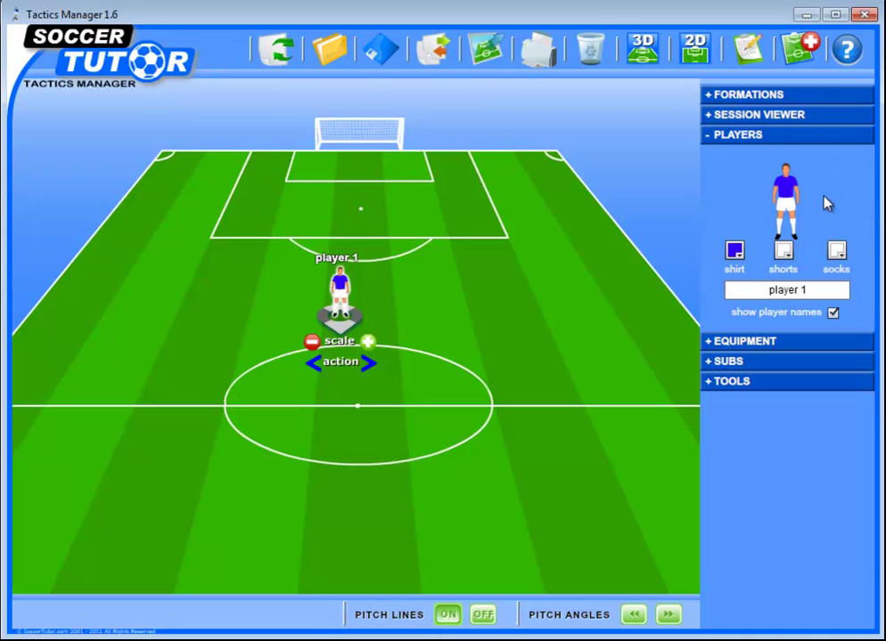
Step: Switch player 1 to the arm-out action pose
{"action": "left_click", "coordinate": [368, 373]}
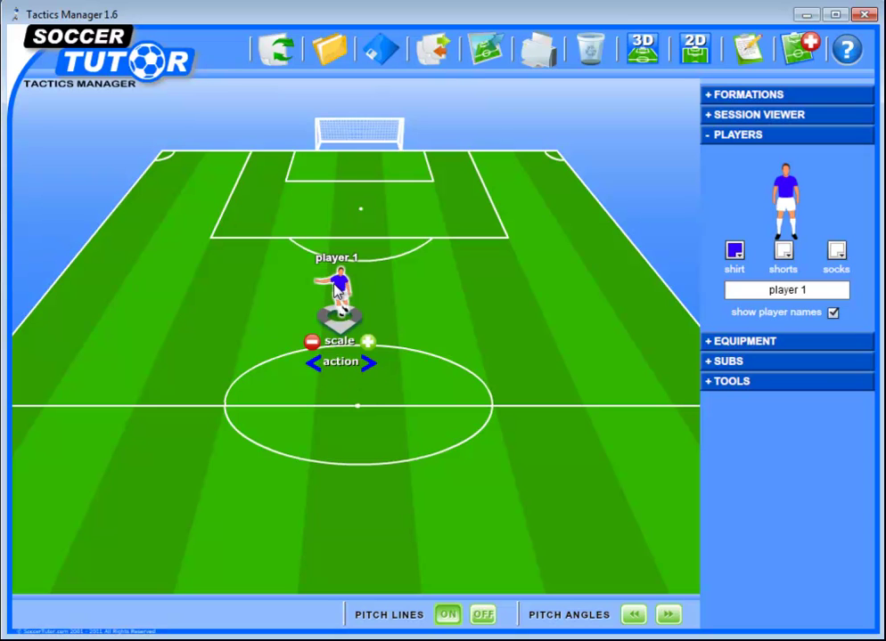
{"action": "left_click", "coordinate": [747, 136]}
{"action": "left_click", "coordinate": [747, 195]}
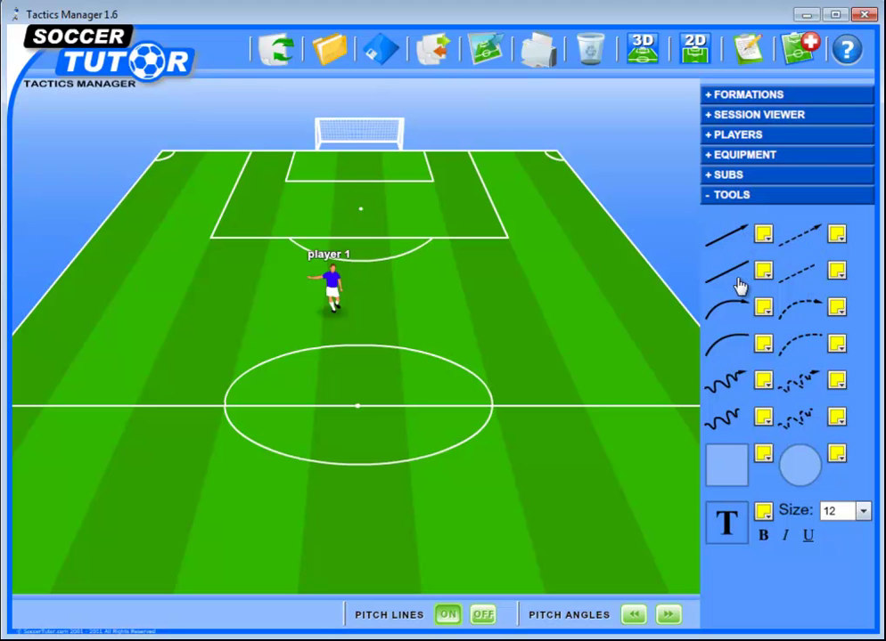
Step: Draw a yellow straight arrow, a dashed arrow and a dashed line from player 1
{"action": "left_click", "coordinate": [735, 236]}
{"action": "left_click_drag", "start_coordinate": [361, 321], "coordinate": [492, 312]}
{"action": "left_click", "coordinate": [818, 235]}
{"action": "left_click_drag", "start_coordinate": [340, 327], "coordinate": [317, 412]}
{"action": "left_click_drag", "start_coordinate": [374, 354], "coordinate": [535, 350]}
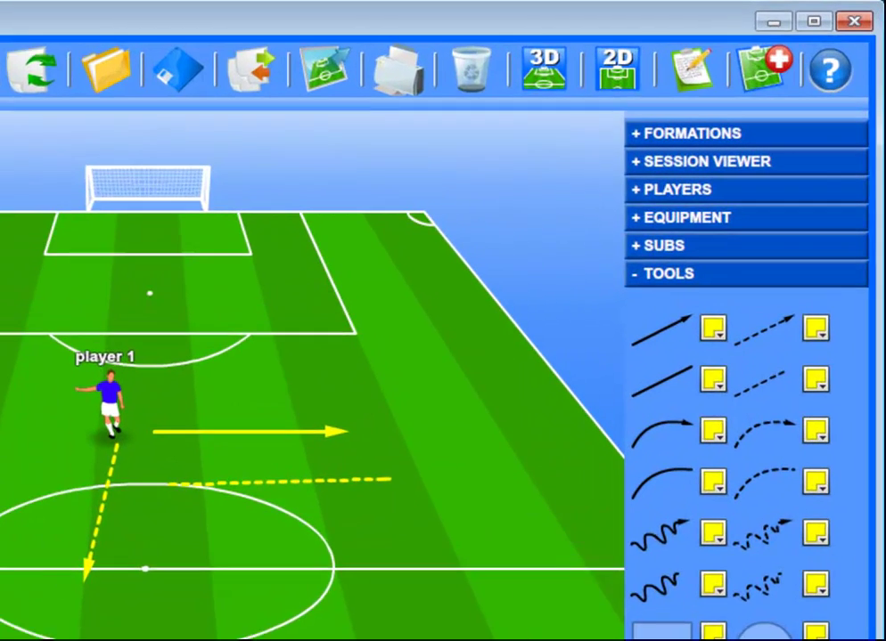
Step: Draw black solid and dashed curved arrows around the left and right of the centre circle
{"action": "left_click", "coordinate": [736, 309]}
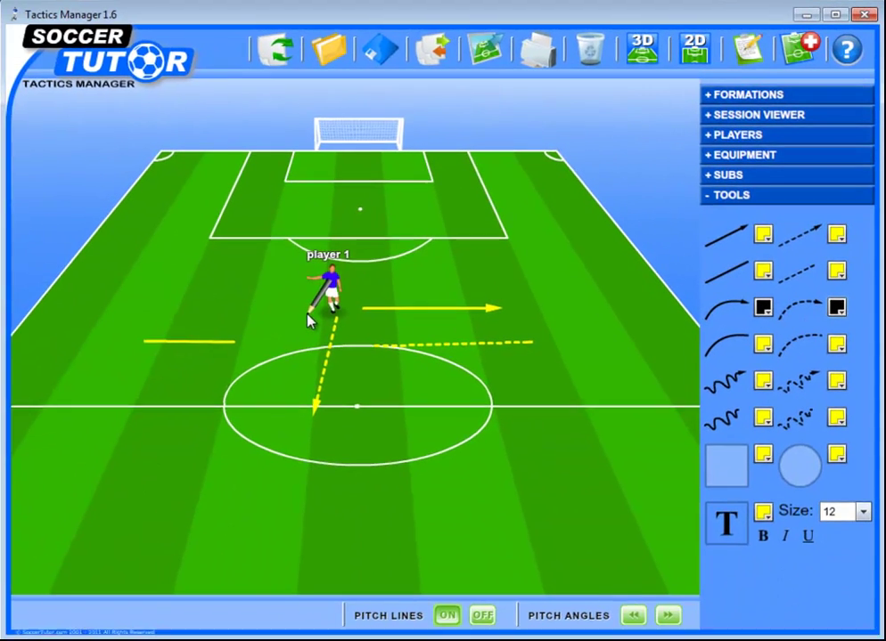
{"action": "mouse_move", "coordinate": [309, 317]}
{"action": "left_mouse_down"}
{"action": "mouse_move", "coordinate": [259, 320]}
{"action": "mouse_move", "coordinate": [178, 479]}
{"action": "mouse_move", "coordinate": [264, 493]}
{"action": "left_mouse_up"}
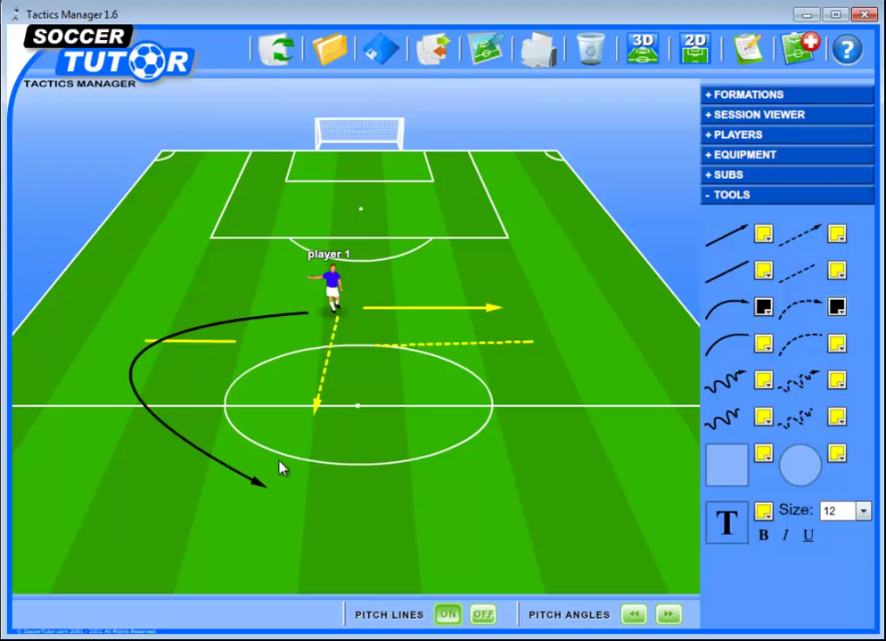
{"action": "left_click", "coordinate": [807, 307]}
{"action": "mouse_move", "coordinate": [365, 319]}
{"action": "left_mouse_down"}
{"action": "mouse_move", "coordinate": [406, 340]}
{"action": "mouse_move", "coordinate": [418, 488]}
{"action": "mouse_move", "coordinate": [376, 506]}
{"action": "left_mouse_up"}
Step: Add a black dashed wavy arrow, a yellow wavy arrow and two yellow wavy lines
{"action": "left_click", "coordinate": [836, 380]}
{"action": "left_click", "coordinate": [654, 422]}
{"action": "left_click", "coordinate": [806, 388]}
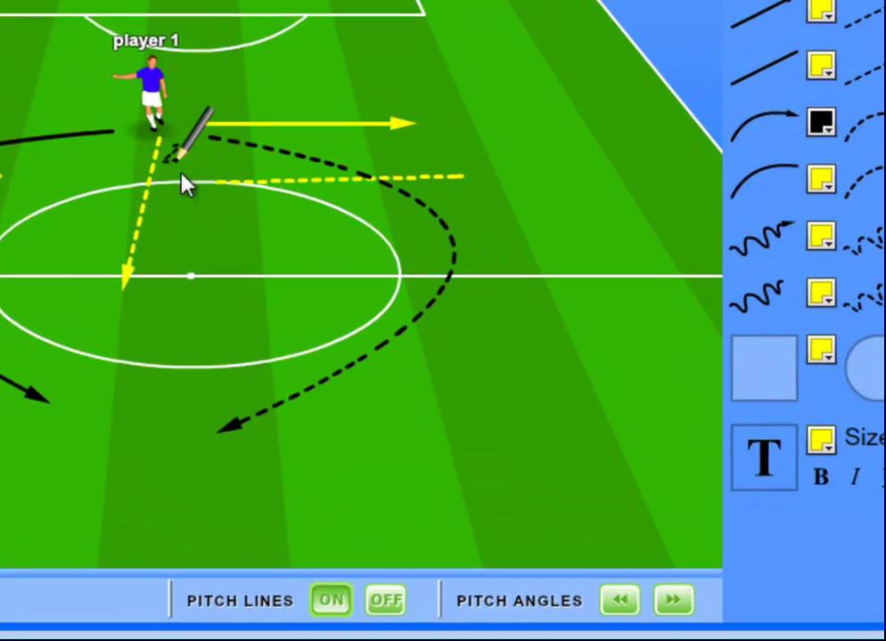
{"action": "left_click_drag", "start_coordinate": [233, 213], "coordinate": [256, 308]}
{"action": "left_click", "coordinate": [780, 240]}
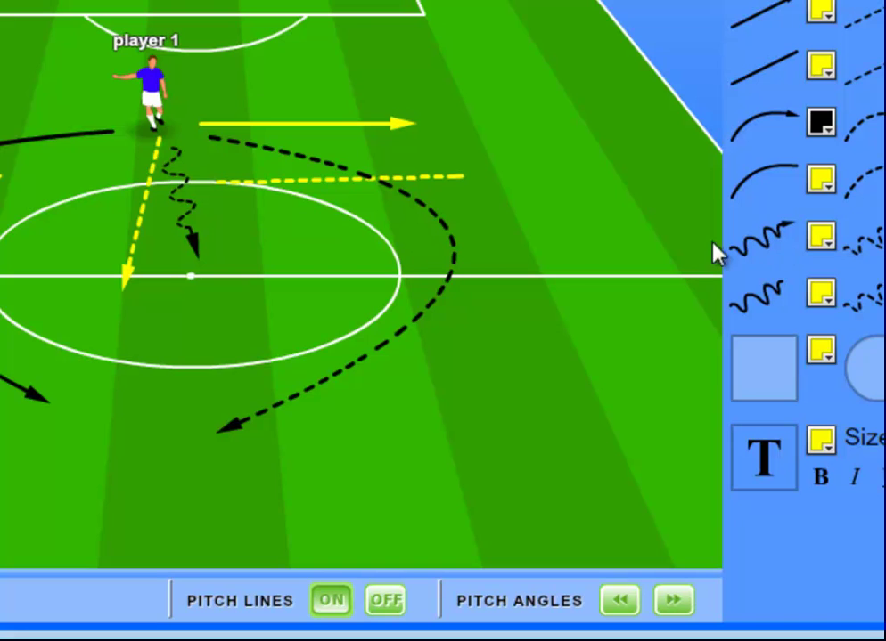
{"action": "mouse_move", "coordinate": [156, 132]}
{"action": "left_mouse_down"}
{"action": "mouse_move", "coordinate": [96, 233]}
{"action": "mouse_move", "coordinate": [70, 248]}
{"action": "left_mouse_up"}
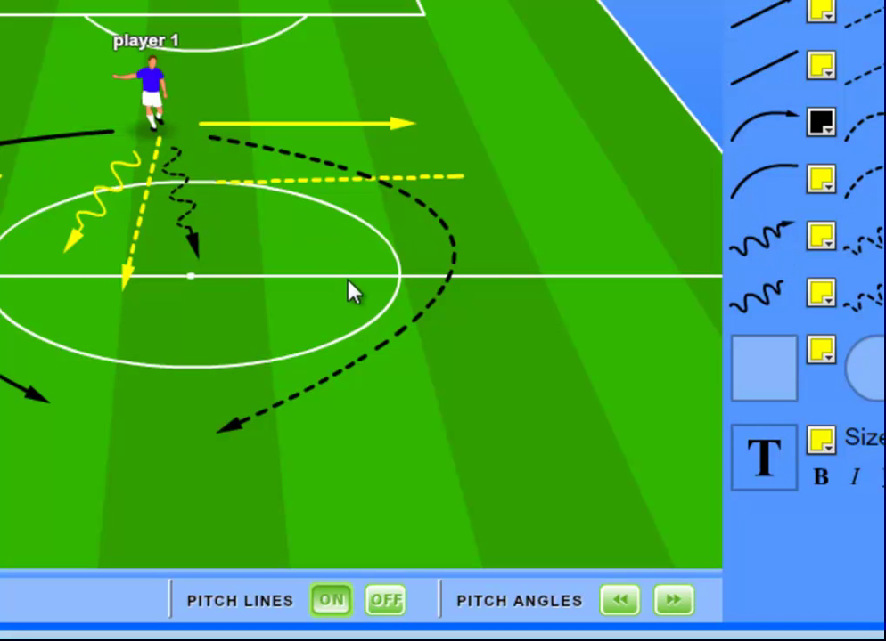
{"action": "left_click", "coordinate": [767, 301]}
{"action": "left_click_drag", "start_coordinate": [514, 129], "coordinate": [582, 163]}
{"action": "left_click_drag", "start_coordinate": [595, 214], "coordinate": [568, 284]}
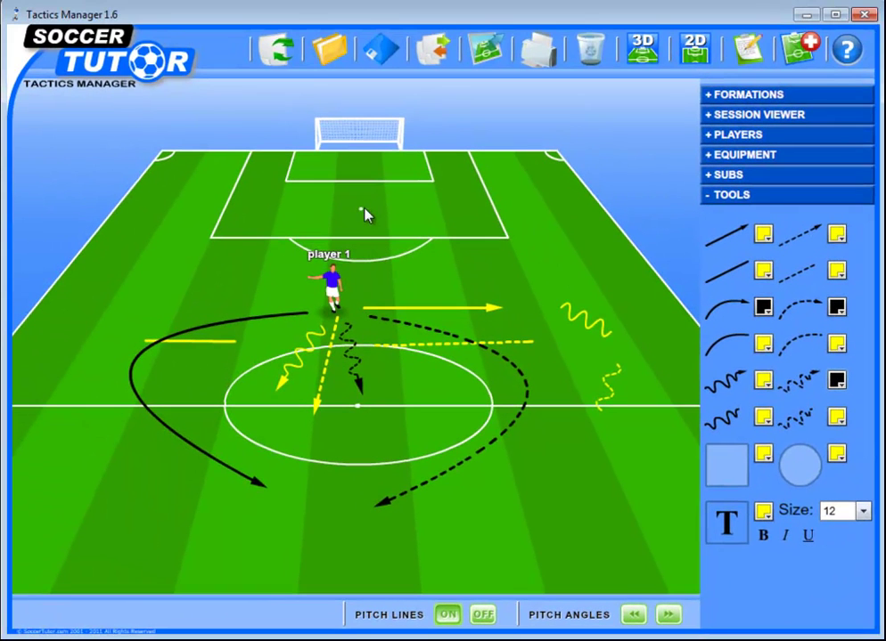
Step: Clear the pitch for a new drill
{"action": "left_click", "coordinate": [277, 52]}
{"action": "left_click", "coordinate": [329, 52]}
{"action": "left_click", "coordinate": [558, 163]}
Step: Load the Transition session, compare Transition SSG and Transition2 SSG, ending on Transition SSG
{"action": "left_click", "coordinate": [800, 57]}
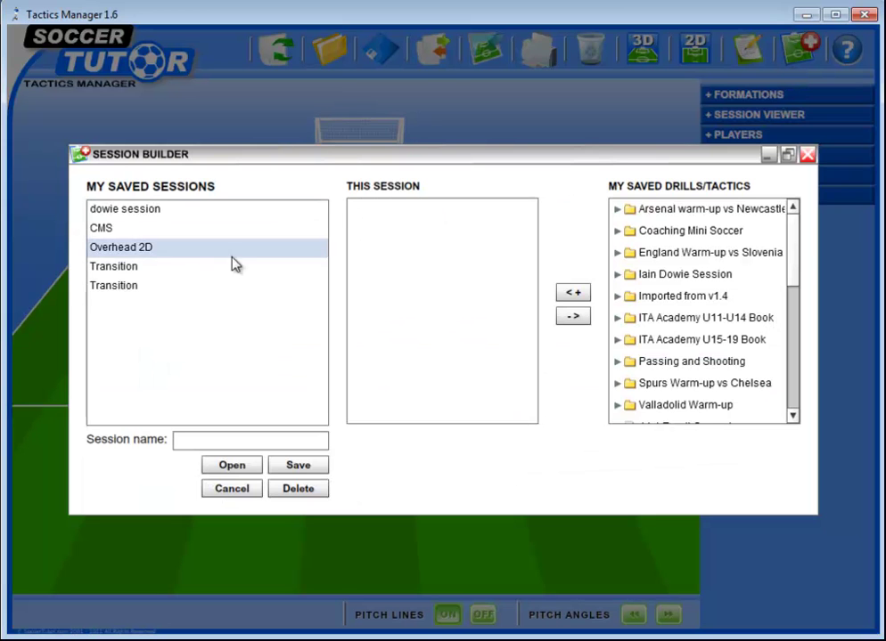
{"action": "left_click", "coordinate": [173, 269]}
{"action": "left_click", "coordinate": [248, 466]}
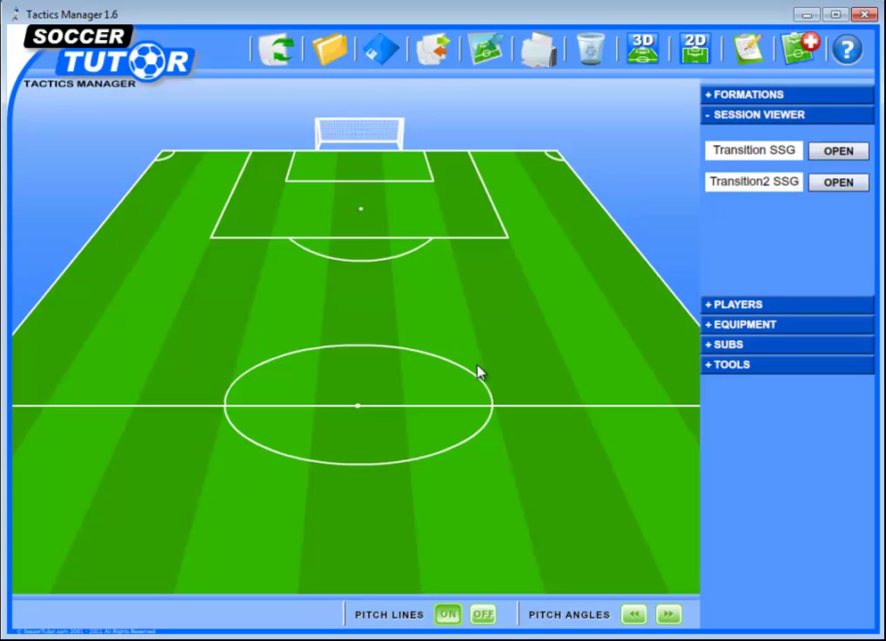
{"action": "left_click", "coordinate": [831, 153]}
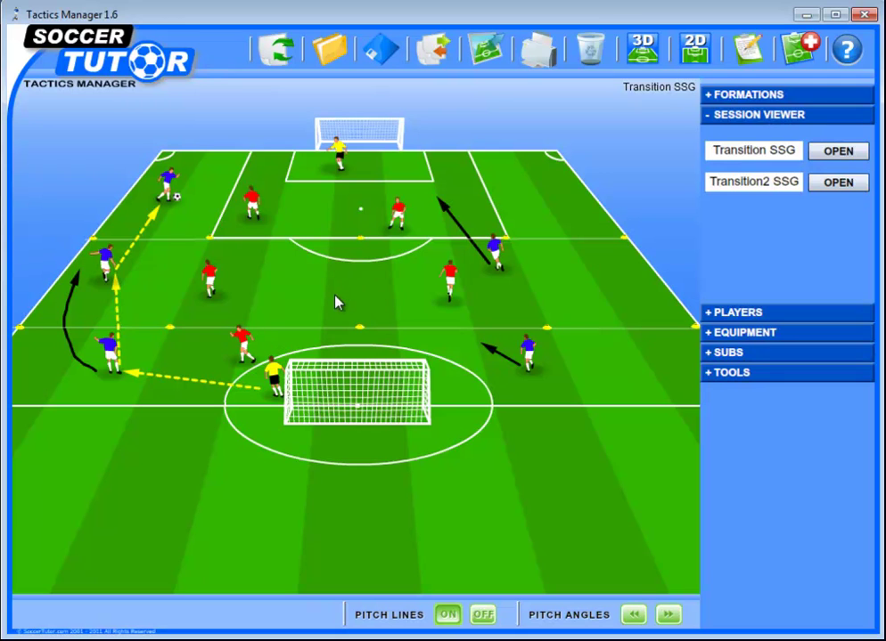
{"action": "left_click", "coordinate": [837, 181]}
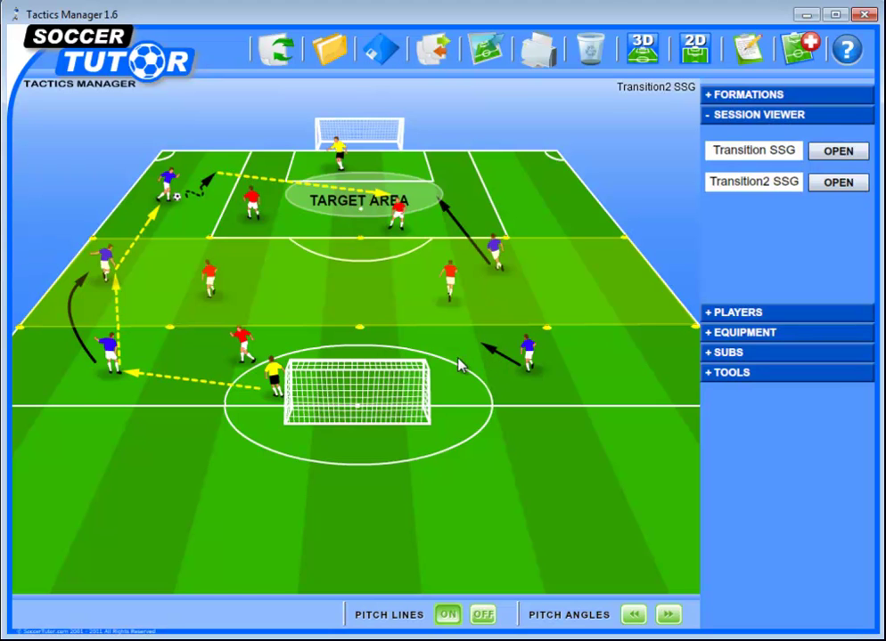
{"action": "left_click", "coordinate": [841, 155]}
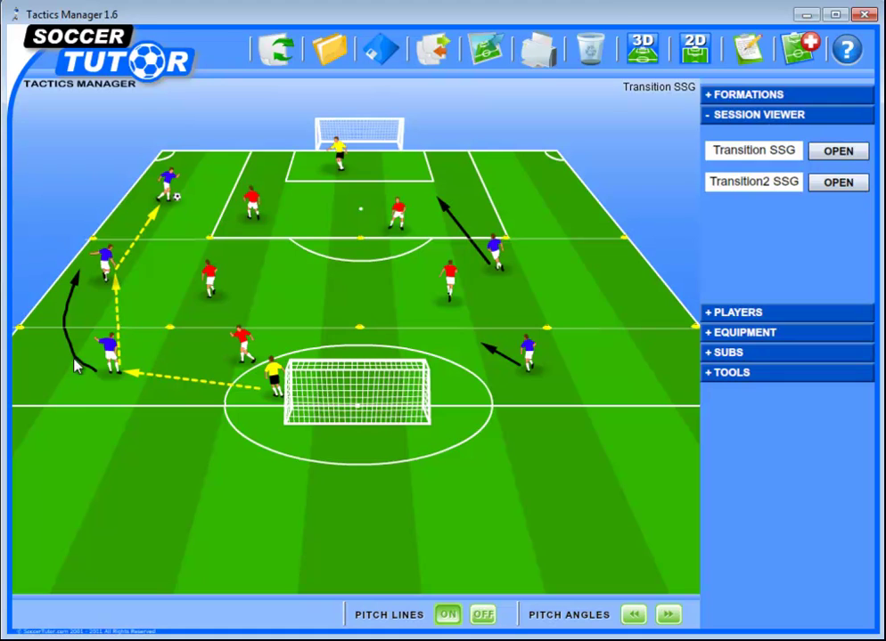
{"action": "left_click", "coordinate": [777, 115]}
{"action": "left_click", "coordinate": [751, 197]}
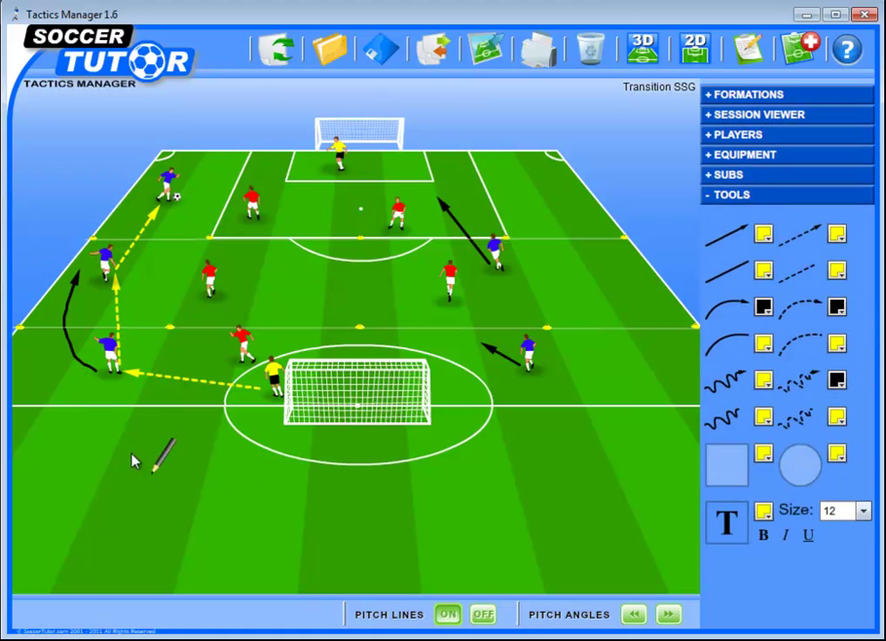
{"action": "mouse_move", "coordinate": [105, 401]}
{"action": "left_mouse_down"}
{"action": "mouse_move", "coordinate": [75, 381]}
{"action": "mouse_move", "coordinate": [95, 376]}
{"action": "mouse_move", "coordinate": [92, 367]}
{"action": "left_mouse_up"}
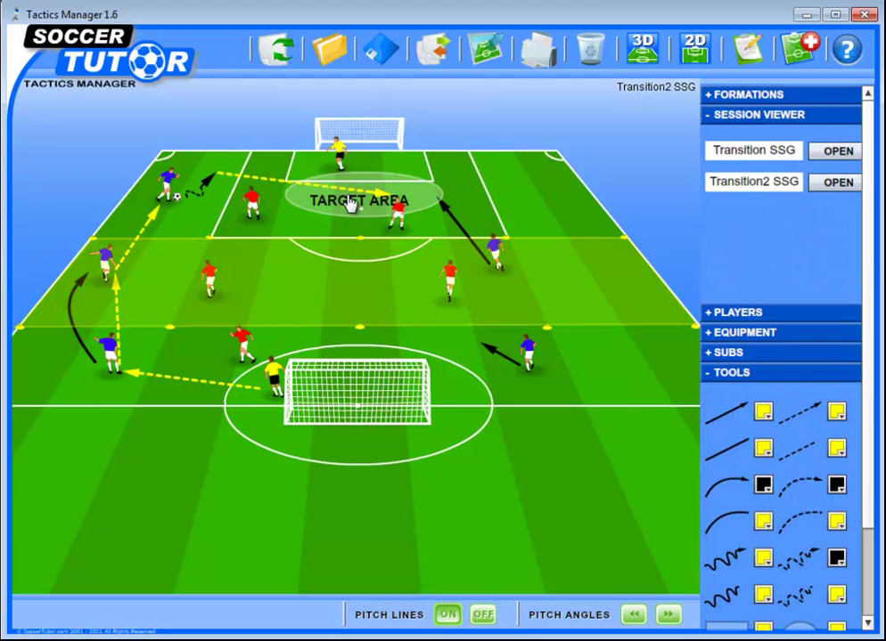
{"action": "left_click_drag", "start_coordinate": [769, 545], "coordinate": [131, 446]}
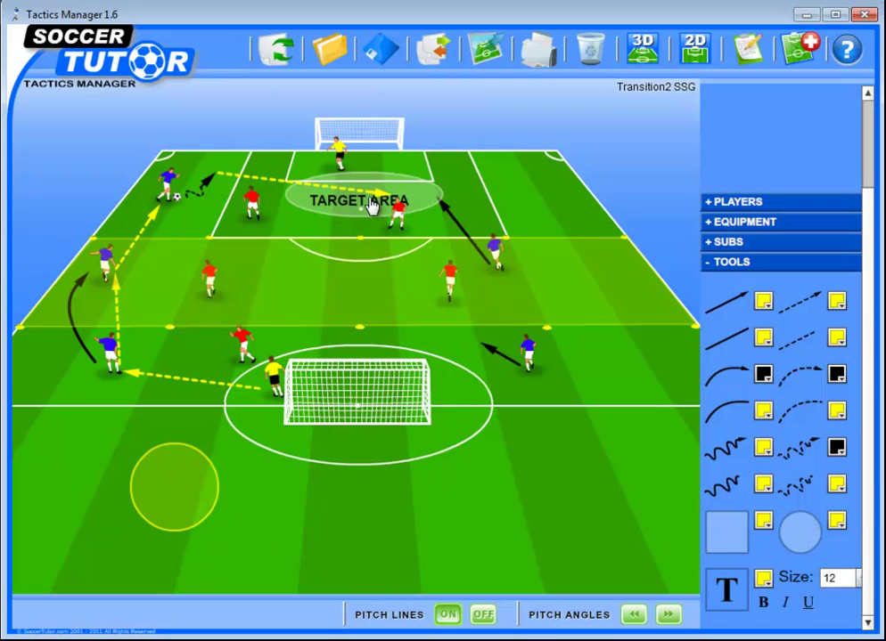
{"action": "mouse_move", "coordinate": [242, 536]}
{"action": "left_click_drag", "start_coordinate": [220, 544], "coordinate": [272, 497]}
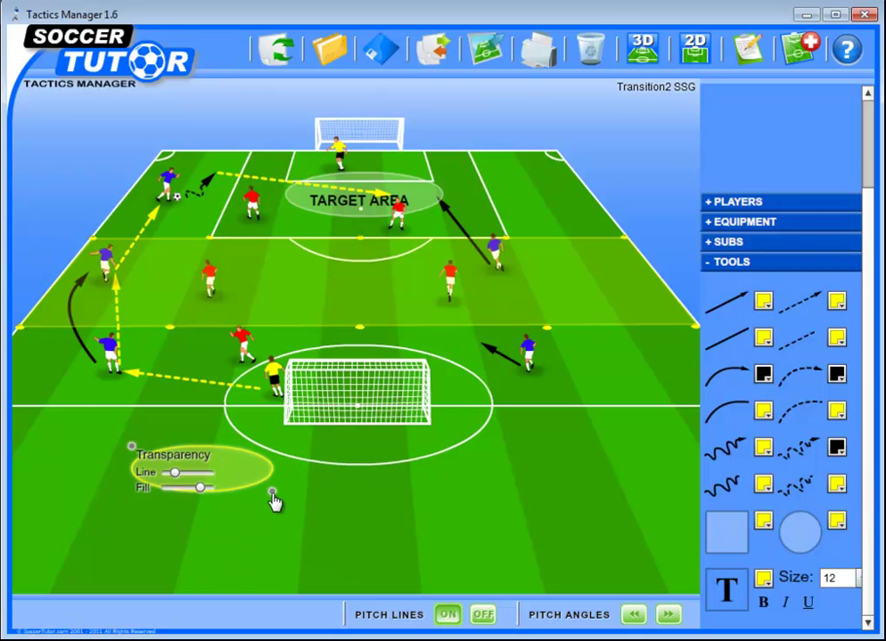
{"action": "left_click_drag", "start_coordinate": [182, 482], "coordinate": [568, 202]}
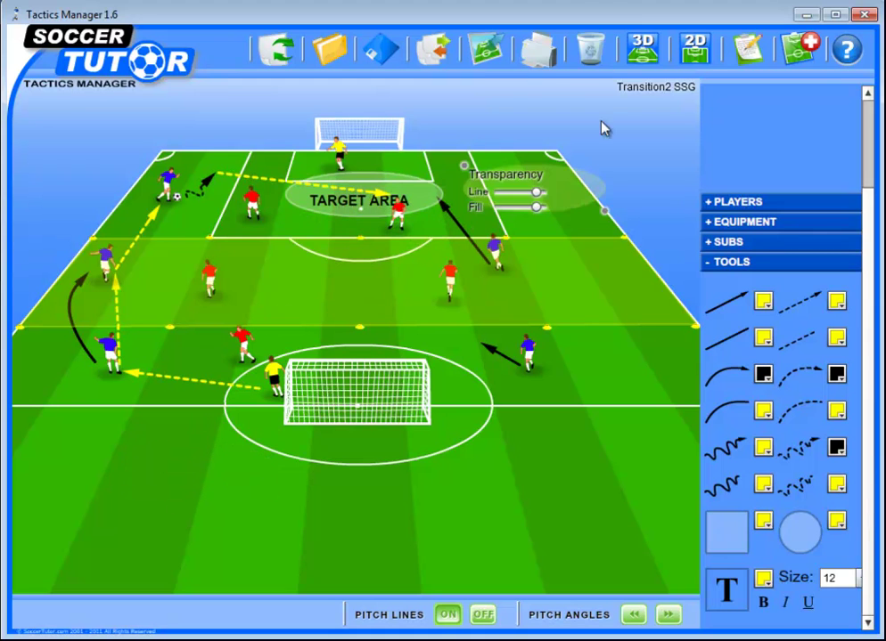
{"action": "left_click", "coordinate": [589, 61]}
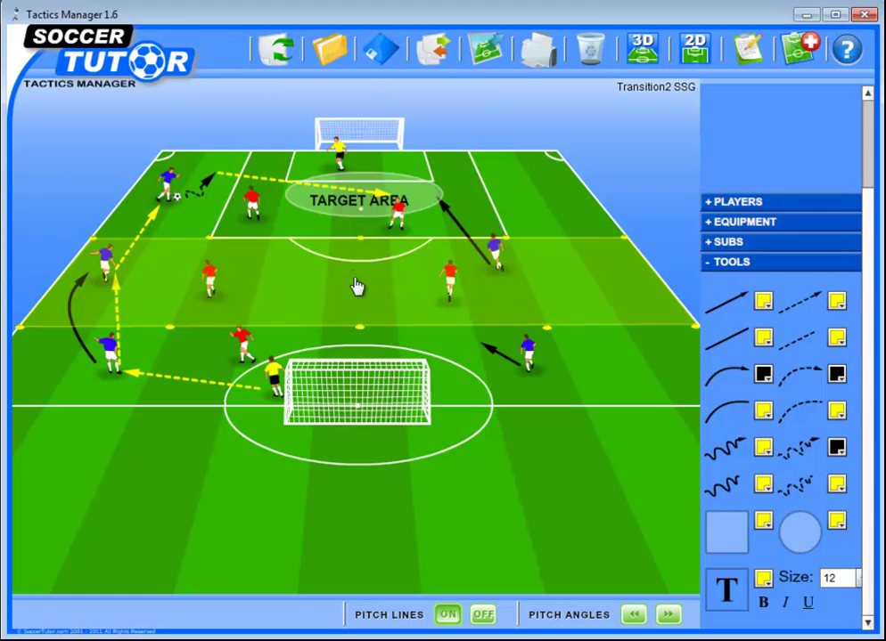
Step: Move TARGET AREA to the lower pitch and add a new text label reading SPACE
{"action": "left_click_drag", "start_coordinate": [305, 214], "coordinate": [406, 513]}
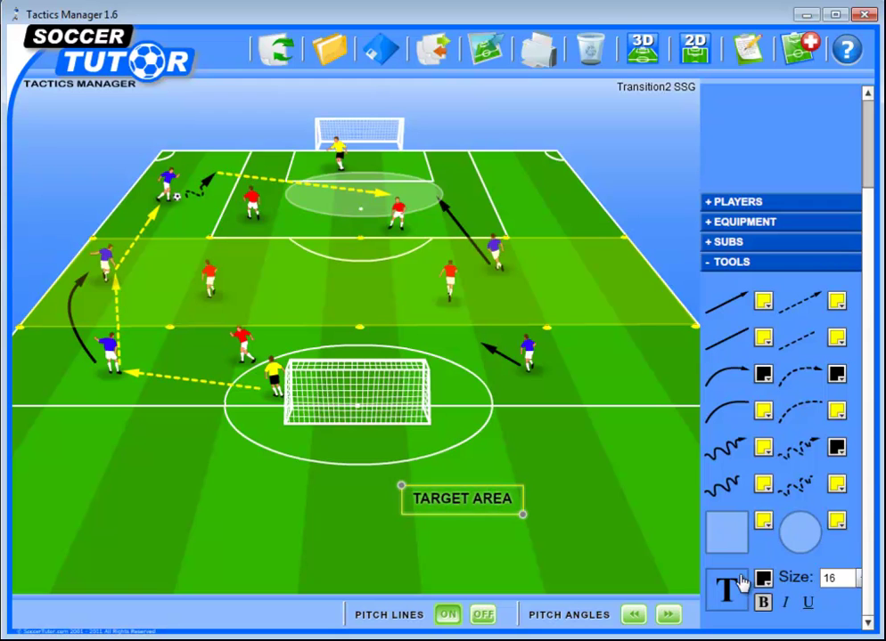
{"action": "left_click_drag", "start_coordinate": [729, 593], "coordinate": [232, 506]}
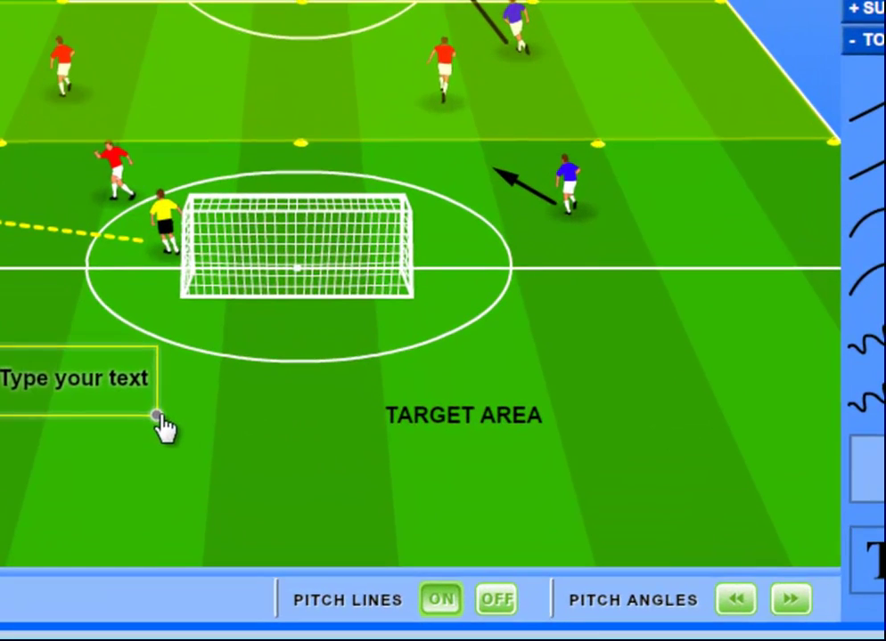
{"action": "left_click_drag", "start_coordinate": [203, 456], "coordinate": [365, 463]}
{"action": "double_click", "coordinate": [208, 419]}
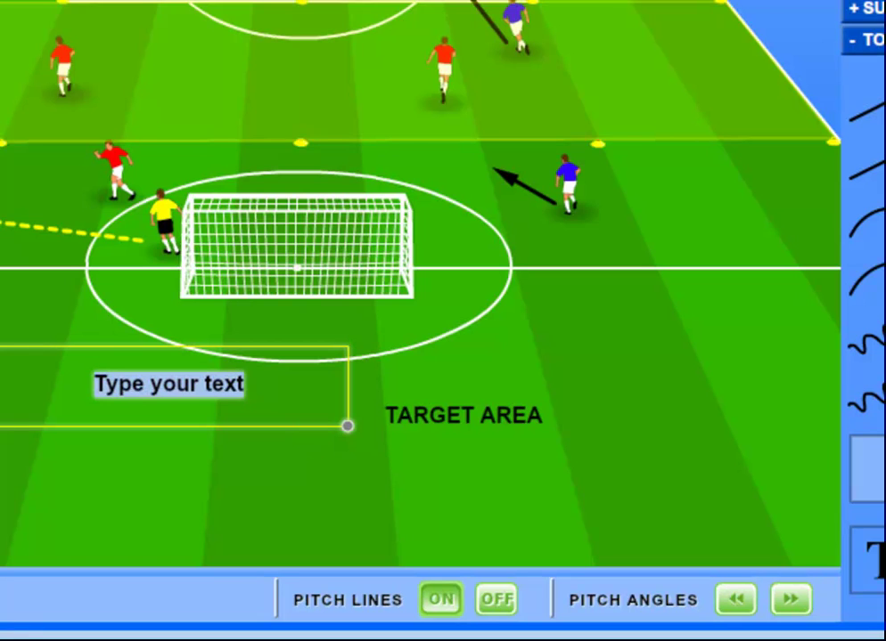
{"action": "type", "text": "SPACE"}
{"action": "left_click_drag", "start_coordinate": [348, 426], "coordinate": [131, 394]}
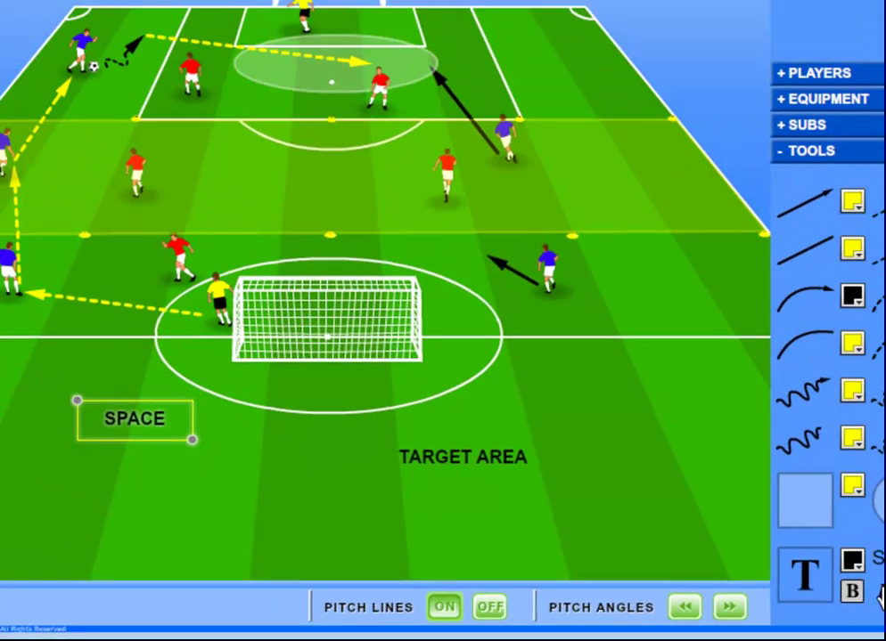
Step: Make the SPACE label bold and underlined and move it into the top shaded circle
{"action": "left_click", "coordinate": [785, 603]}
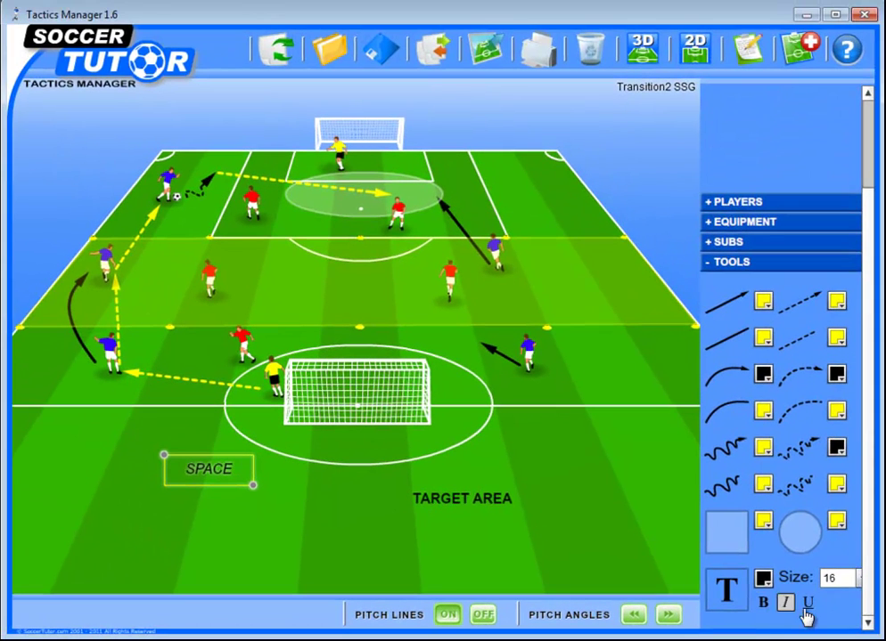
{"action": "left_click", "coordinate": [808, 606]}
{"action": "left_click", "coordinate": [785, 603]}
{"action": "left_click", "coordinate": [762, 603]}
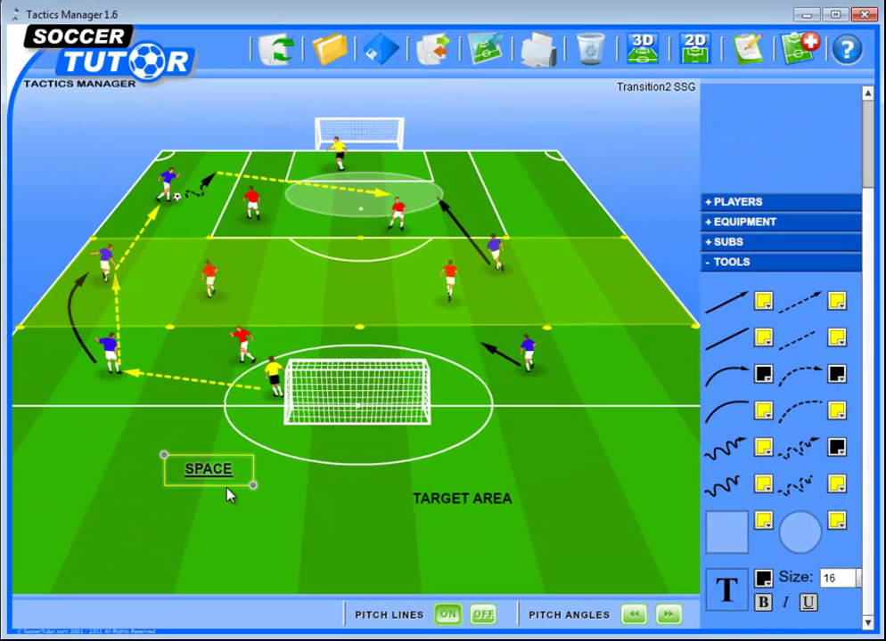
{"action": "left_click_drag", "start_coordinate": [229, 485], "coordinate": [311, 335]}
{"action": "left_click_drag", "start_coordinate": [346, 297], "coordinate": [382, 221]}
Step: Set the middle zone's Line transparency slider to 100 so its border is fully opaque
{"action": "left_click", "coordinate": [256, 459]}
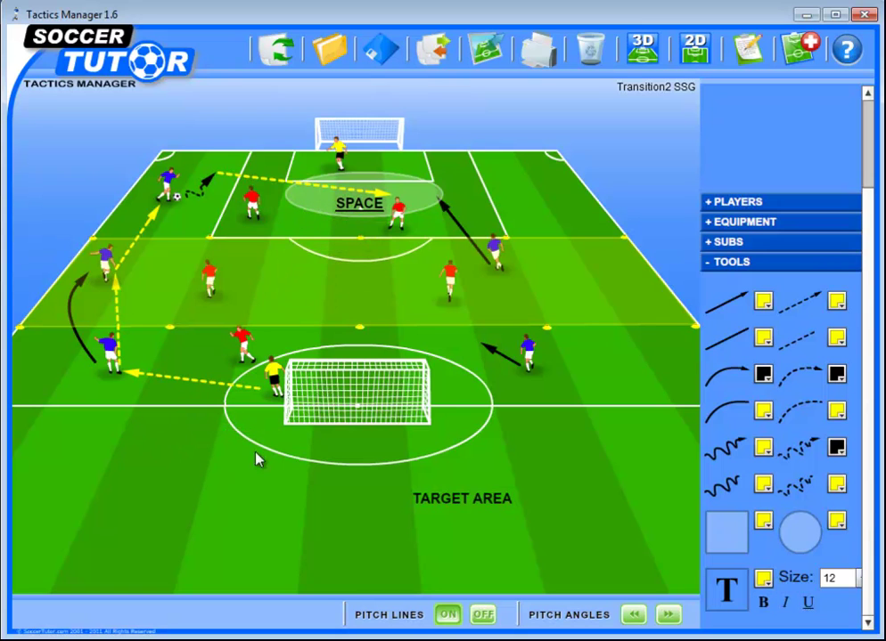
{"action": "left_click", "coordinate": [738, 543]}
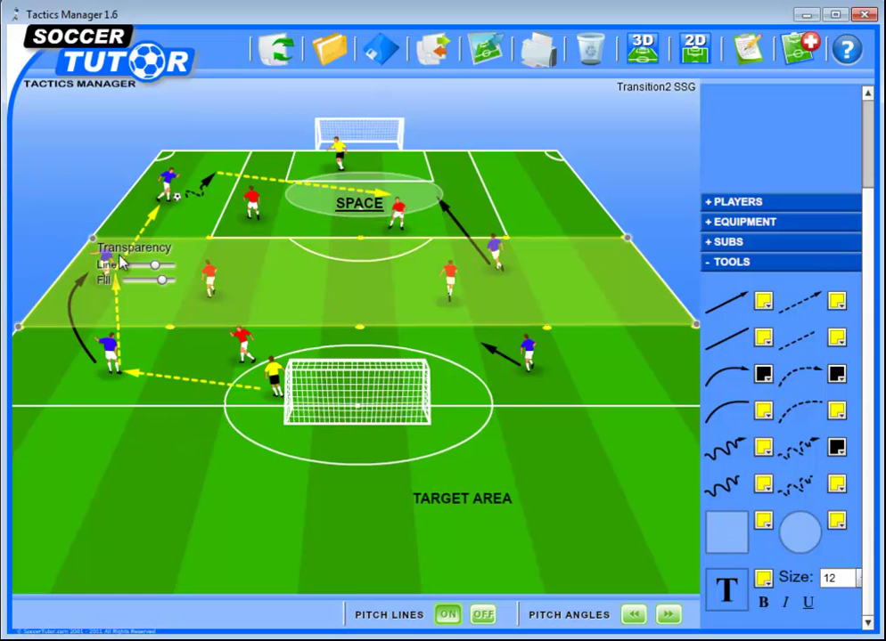
{"action": "mouse_move", "coordinate": [156, 266]}
{"action": "left_mouse_down"}
{"action": "mouse_move", "coordinate": [168, 269]}
{"action": "mouse_move", "coordinate": [123, 269]}
{"action": "mouse_move", "coordinate": [176, 275]}
{"action": "mouse_move", "coordinate": [131, 281]}
{"action": "mouse_move", "coordinate": [166, 282]}
{"action": "left_mouse_up"}
{"action": "left_click", "coordinate": [178, 481]}
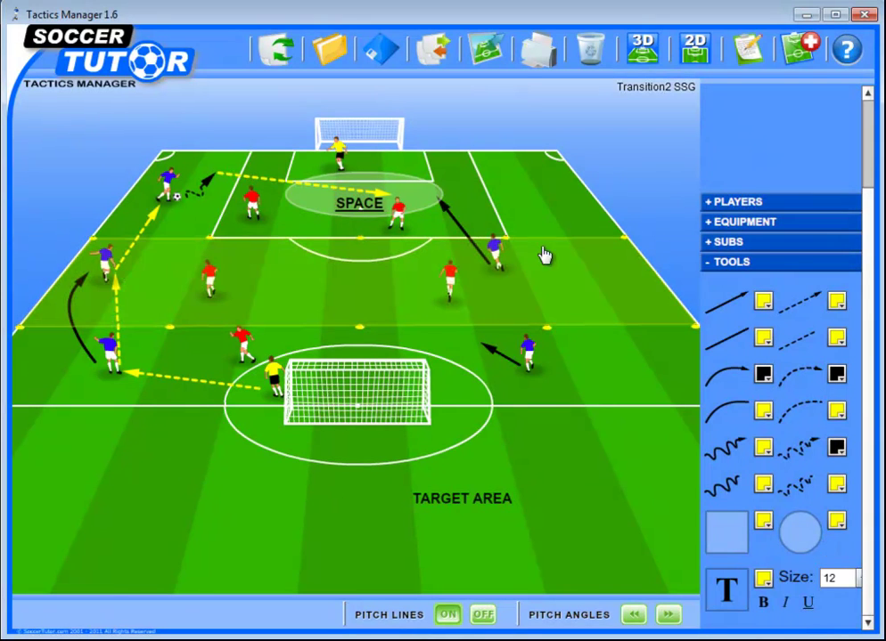
{"action": "left_click", "coordinate": [599, 271]}
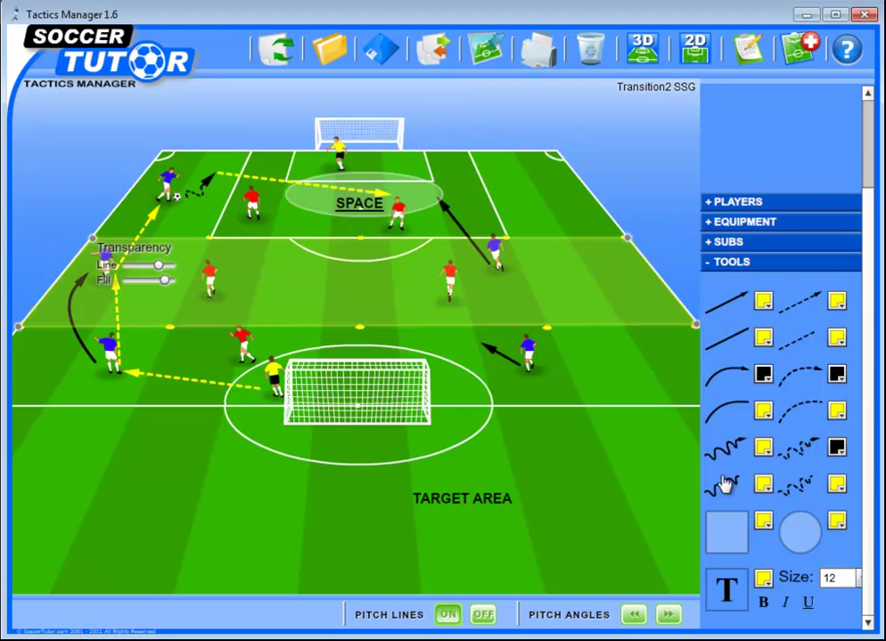
Step: Shade the middle zone red, then draw a dashed wavy arrow and delete it
{"action": "left_click", "coordinate": [762, 522]}
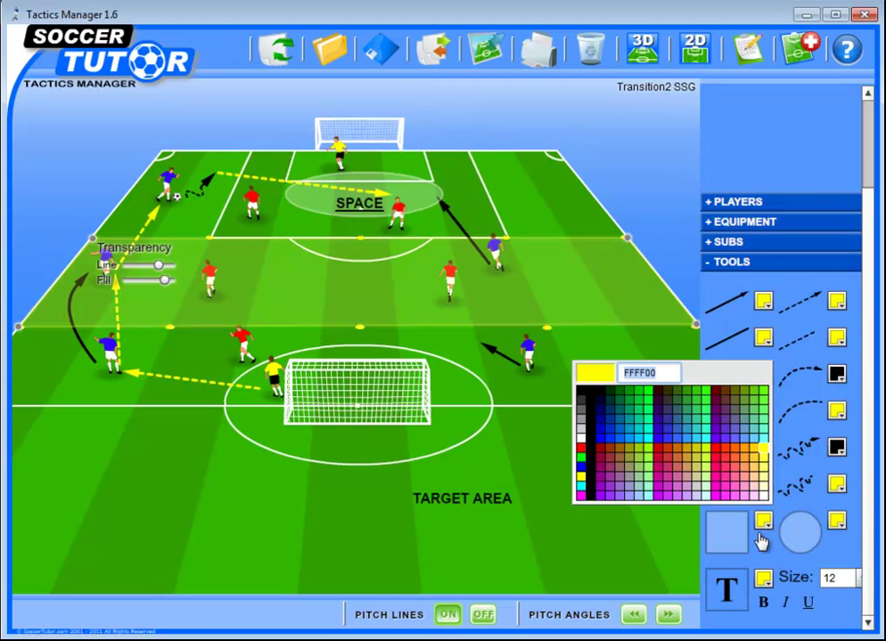
{"action": "left_click", "coordinate": [581, 447]}
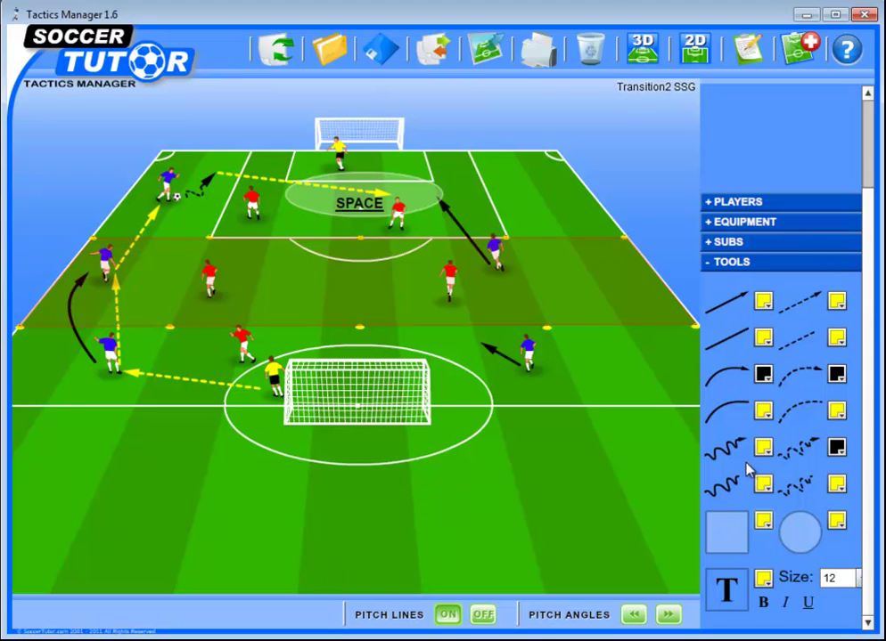
{"action": "left_click", "coordinate": [809, 452]}
{"action": "left_click_drag", "start_coordinate": [468, 472], "coordinate": [612, 451]}
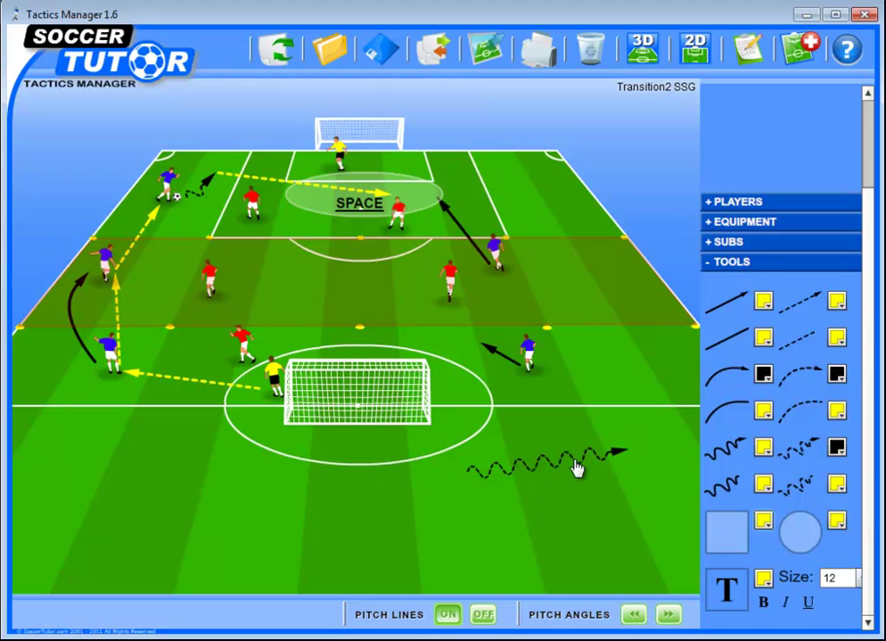
{"action": "left_click", "coordinate": [591, 50]}
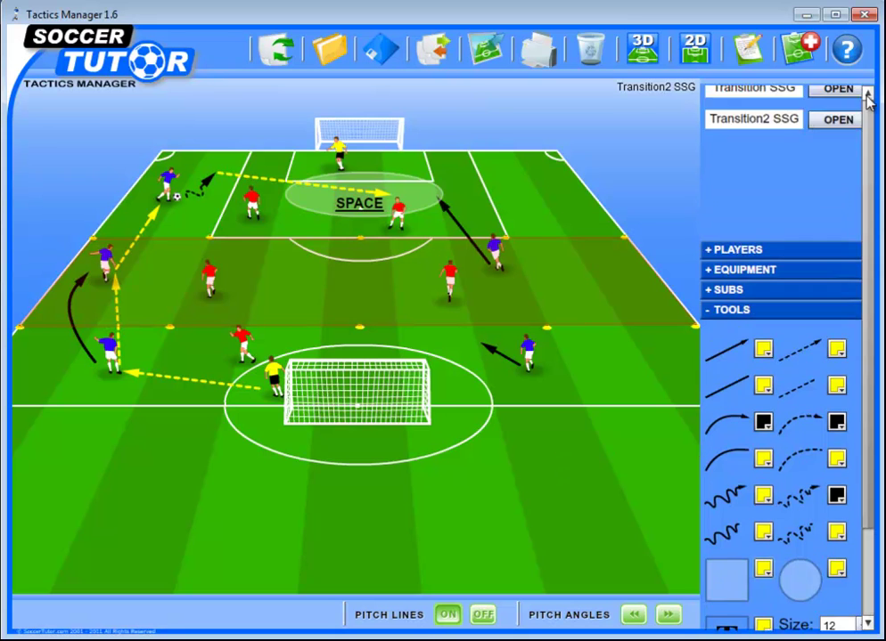
Step: Collapse the session viewer and drawing tools panels and browse the Import/Export drill list
{"action": "left_click", "coordinate": [734, 124]}
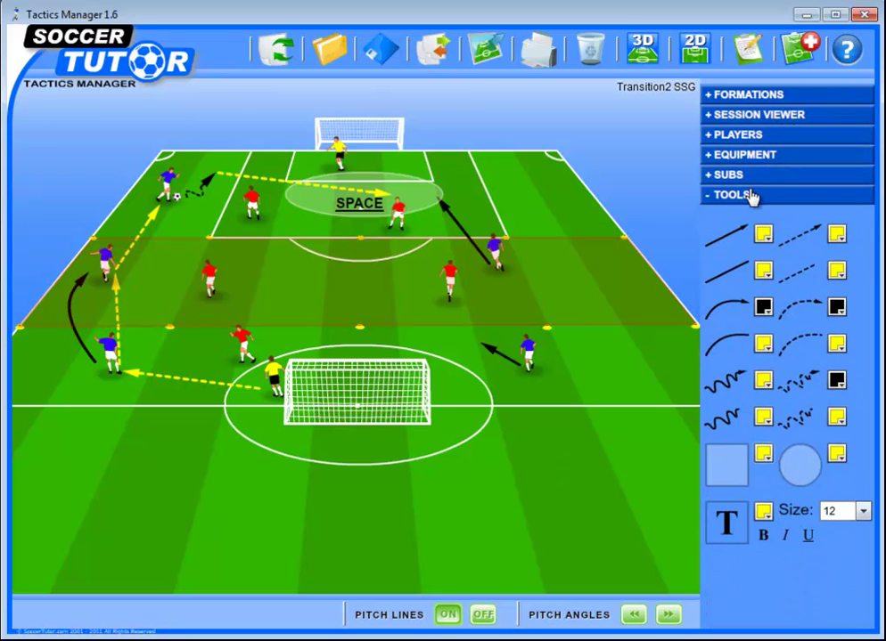
{"action": "left_click", "coordinate": [751, 196]}
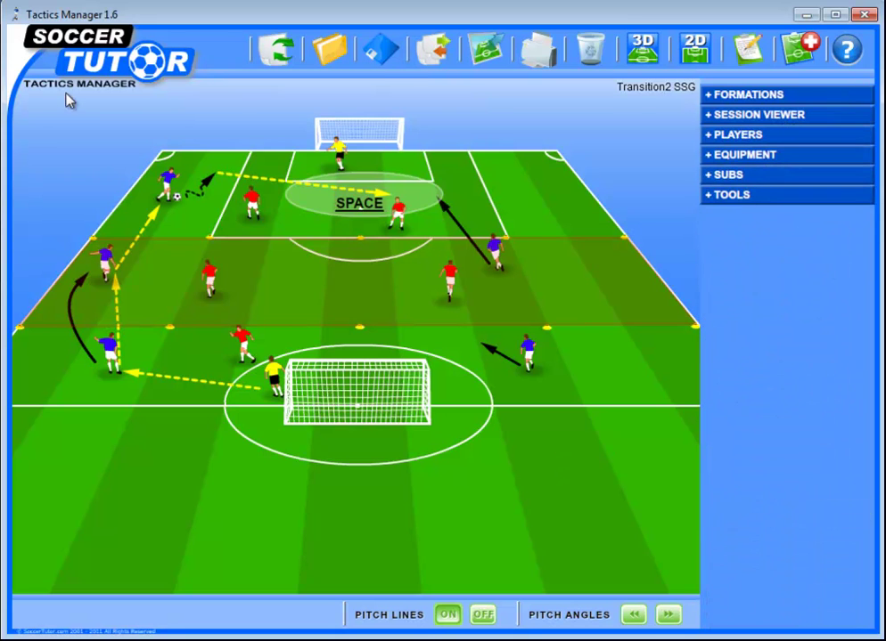
{"action": "left_click", "coordinate": [443, 59]}
{"action": "scroll", "coordinate": [404, 412], "scroll_direction": "down", "scroll_amount": 5}
{"action": "scroll", "coordinate": [403, 413], "scroll_direction": "down", "scroll_amount": 2}
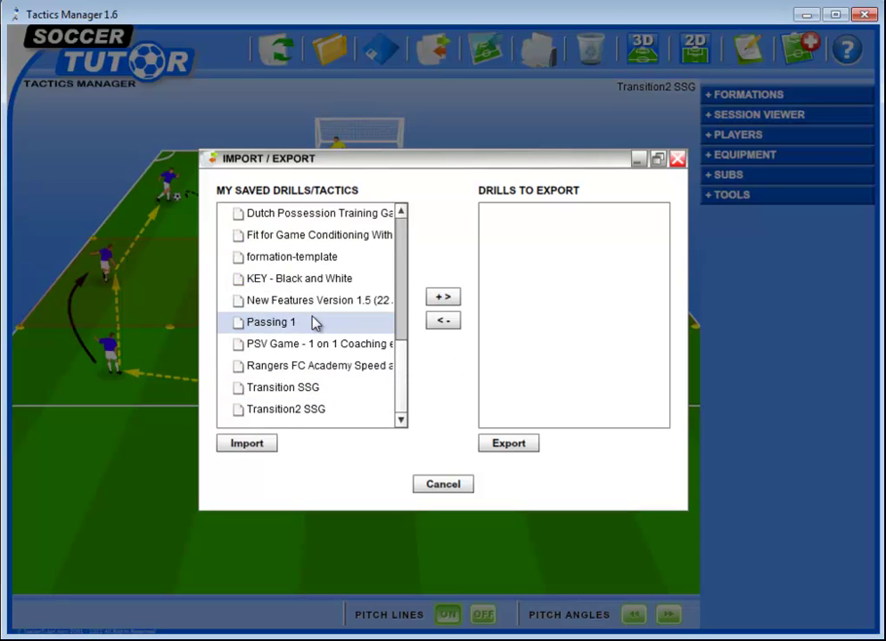
{"action": "left_click_drag", "start_coordinate": [402, 362], "coordinate": [398, 216]}
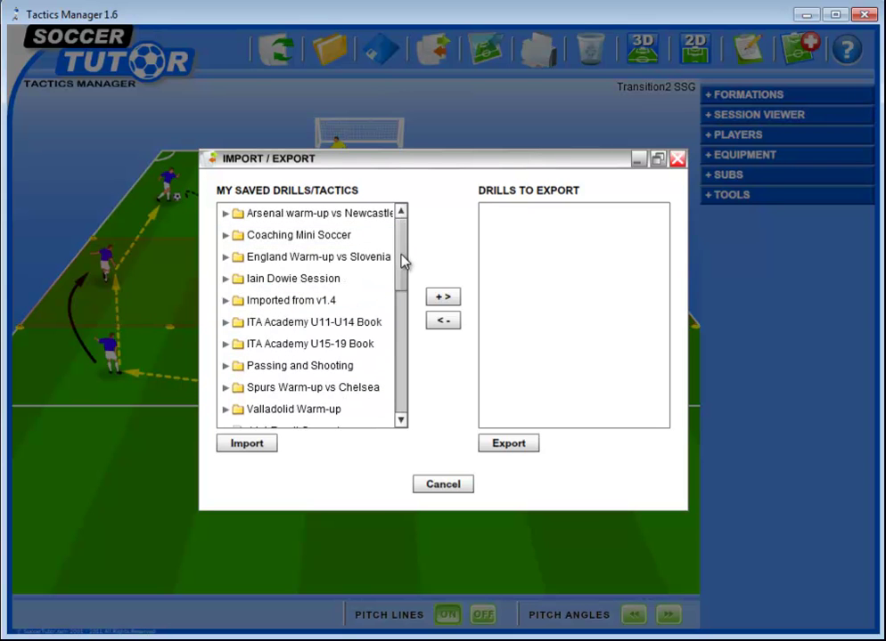
{"action": "left_click_drag", "start_coordinate": [403, 260], "coordinate": [394, 214]}
{"action": "scroll", "coordinate": [407, 292], "scroll_direction": "down", "scroll_amount": 6}
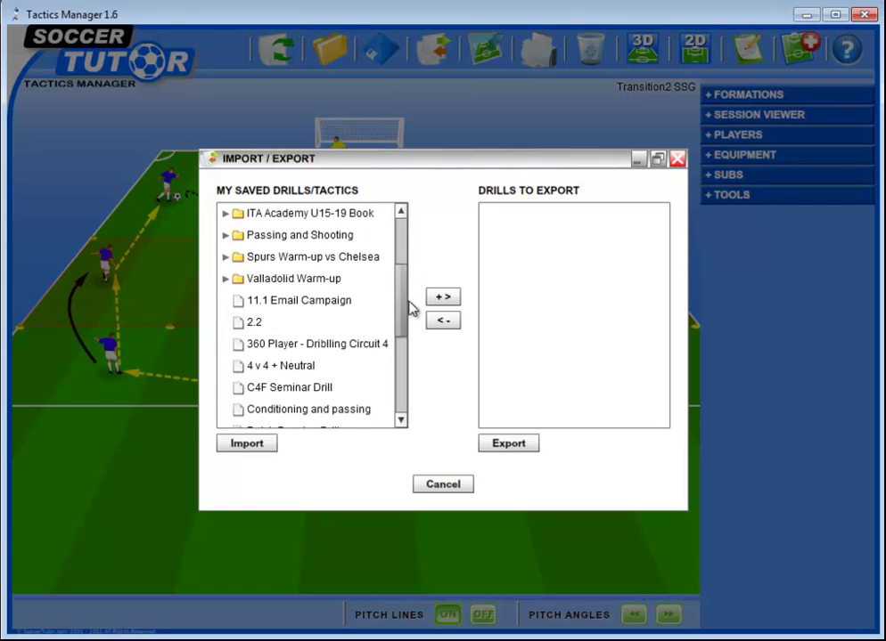
{"action": "scroll", "coordinate": [409, 308], "scroll_direction": "down", "scroll_amount": 2}
Step: Queue Conditioning and passing and Dutch Passing Drill for export to the Desktop
{"action": "left_click", "coordinate": [328, 367], "text": "ctrl"}
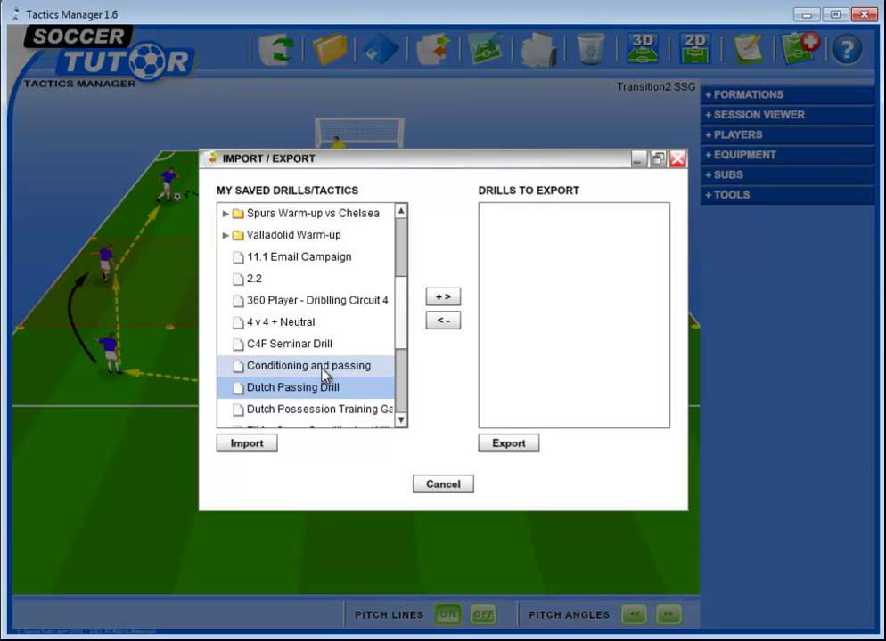
{"action": "left_click_drag", "start_coordinate": [333, 388], "coordinate": [569, 320]}
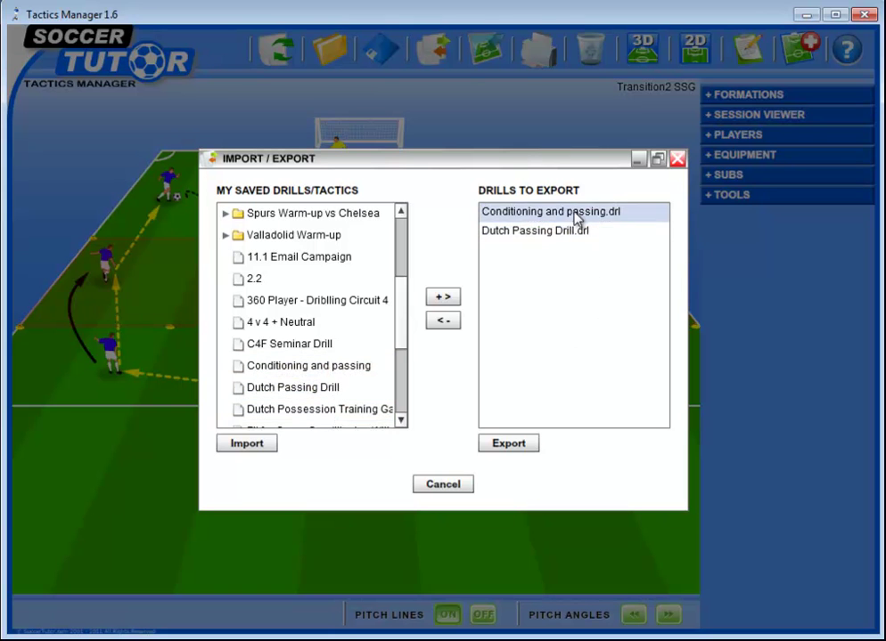
{"action": "left_click", "coordinate": [508, 446]}
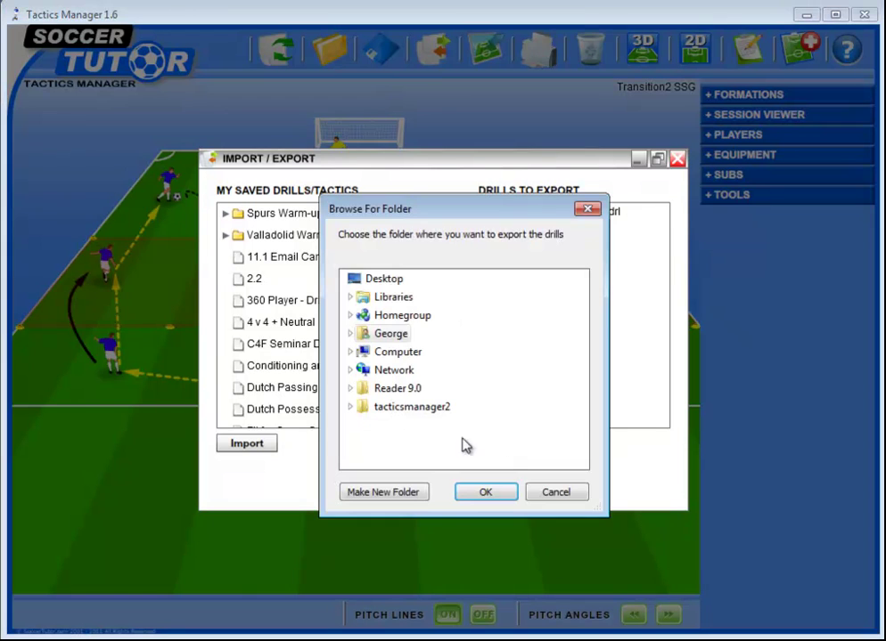
{"action": "left_click", "coordinate": [489, 494]}
Step: Import Dutch Possession Training Game 3 v 3 + 3.drl from the Desktop, then close Import/Export
{"action": "left_click", "coordinate": [446, 488]}
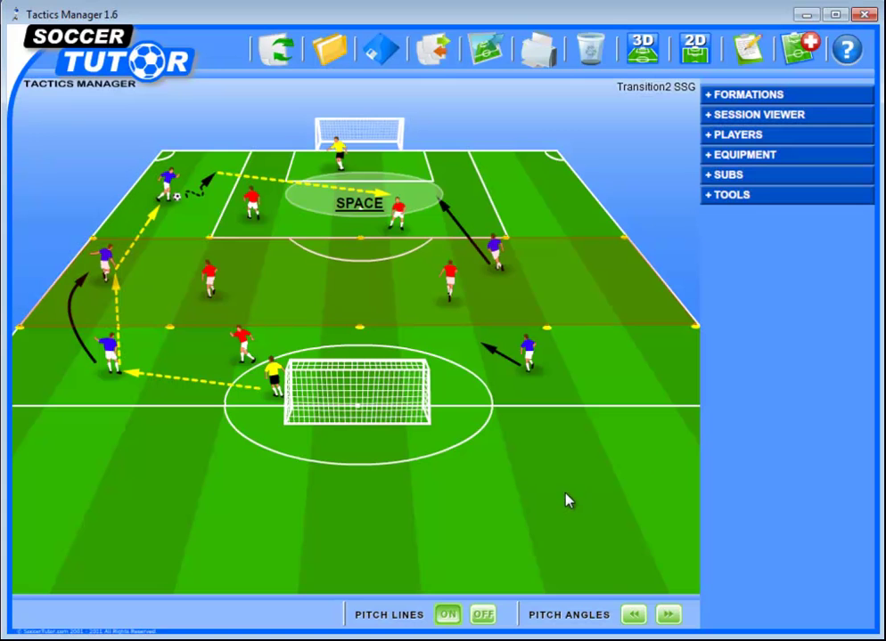
{"action": "left_click", "coordinate": [433, 50]}
{"action": "left_click_drag", "start_coordinate": [403, 283], "coordinate": [405, 222]}
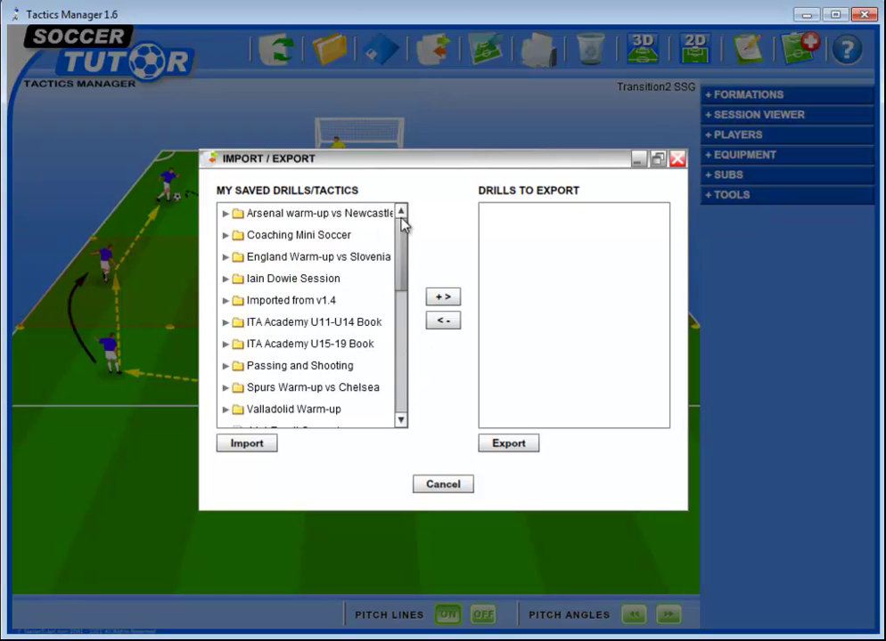
{"action": "left_click", "coordinate": [246, 450]}
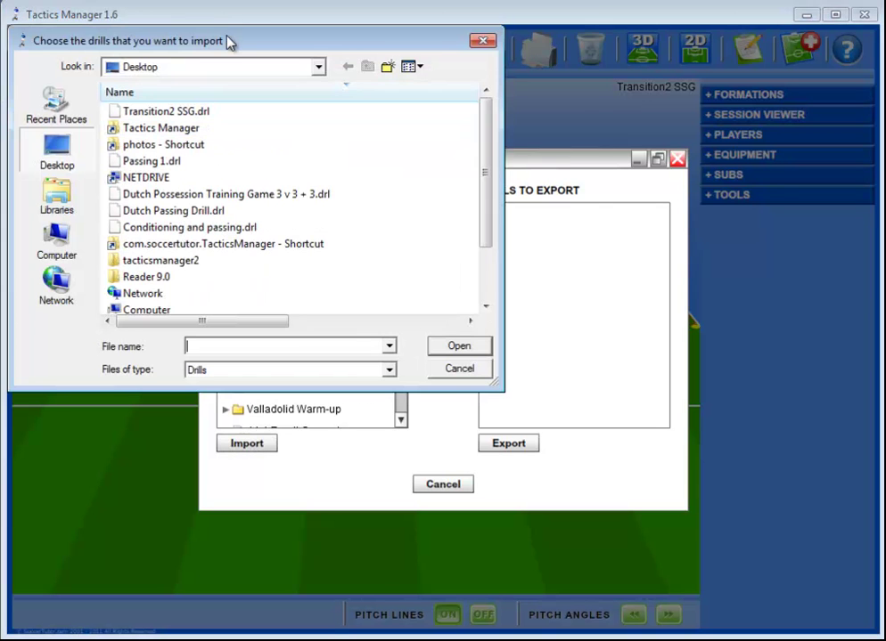
{"action": "left_click_drag", "start_coordinate": [227, 39], "coordinate": [316, 56]}
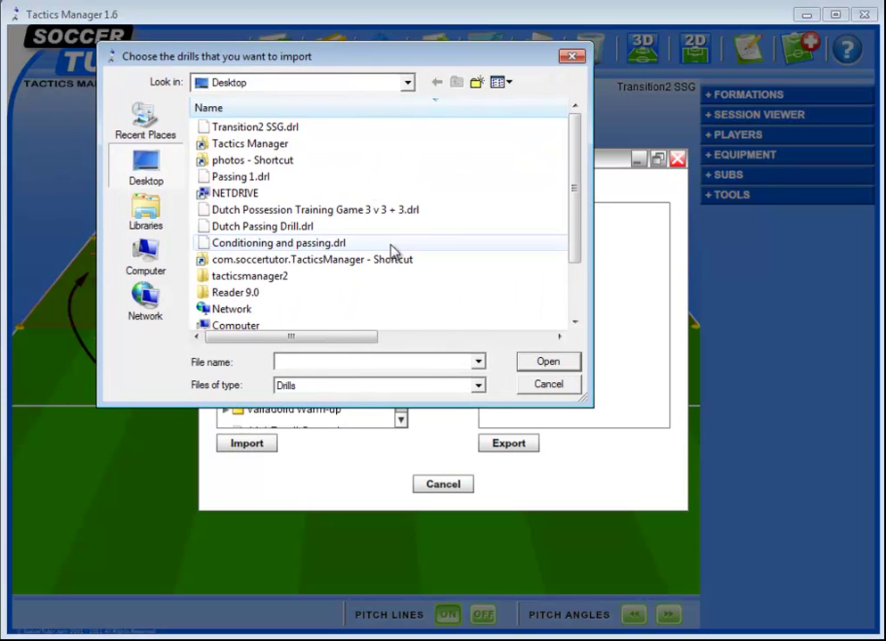
{"action": "left_click", "coordinate": [294, 211]}
{"action": "left_click", "coordinate": [553, 361]}
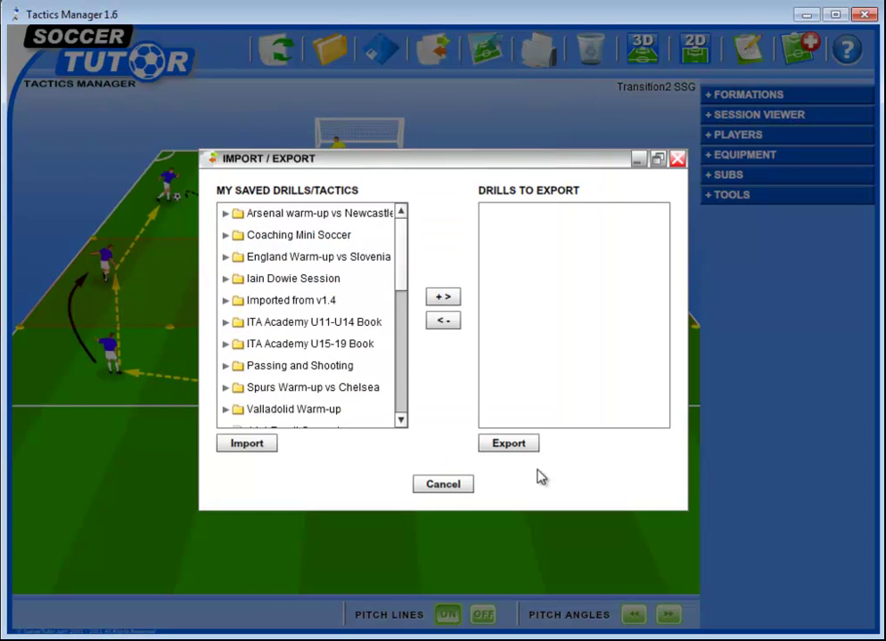
{"action": "left_click", "coordinate": [455, 484]}
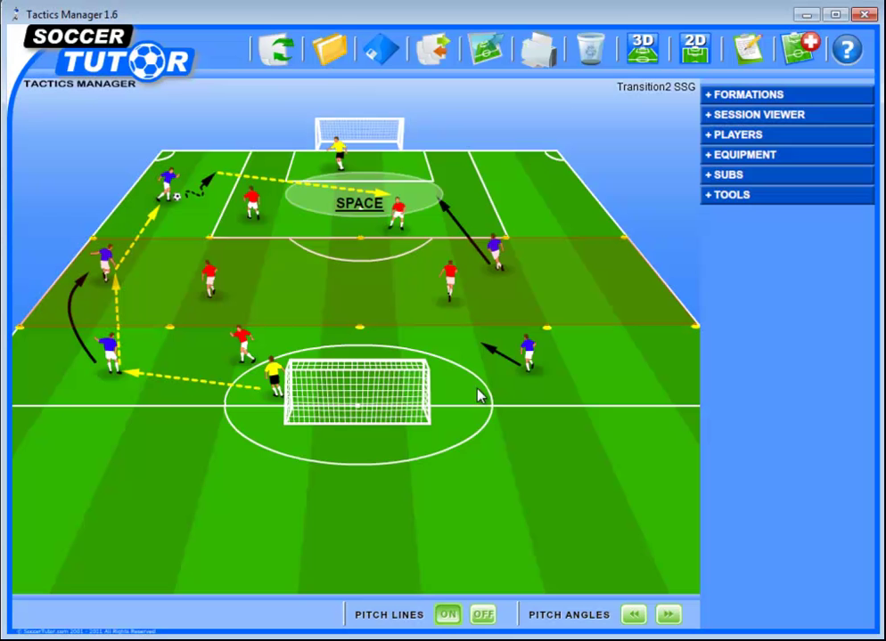
Step: Open the saved drill IMPORT-Dutch Possession Training Game 3 v 3 + 3 on the pitch
{"action": "left_click", "coordinate": [335, 57]}
{"action": "left_click", "coordinate": [343, 312]}
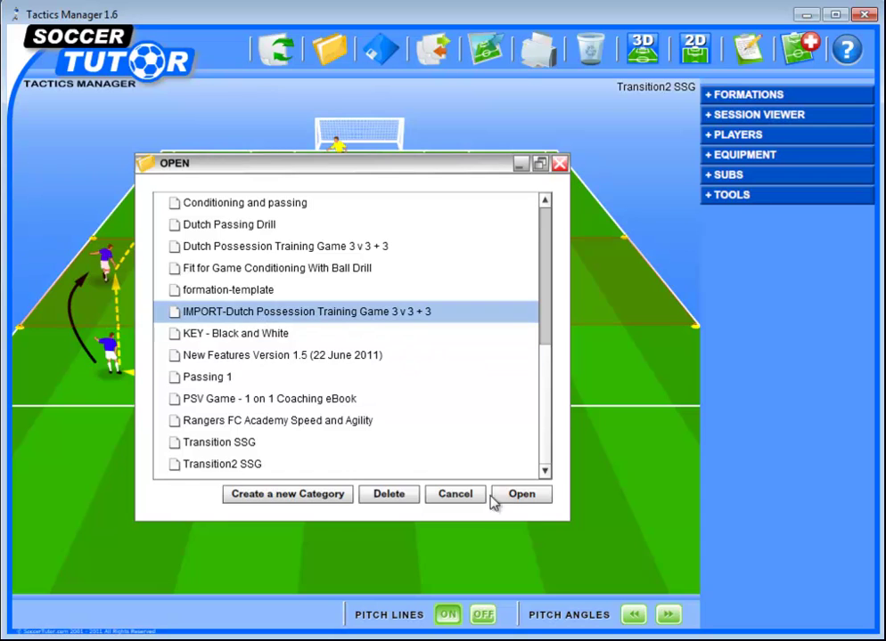
{"action": "left_click", "coordinate": [519, 499]}
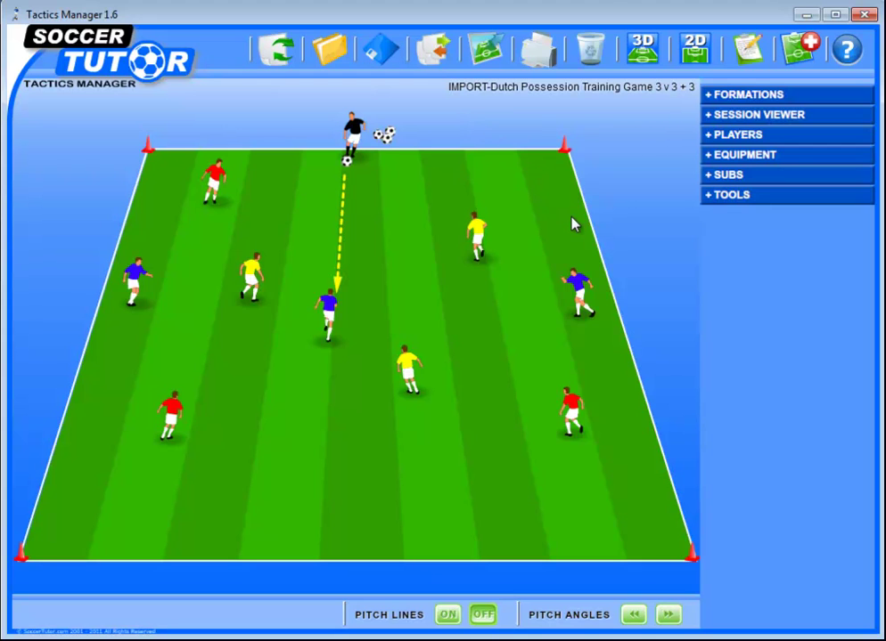
Step: In the training notes, keep Players at 9 and add age groups U8 - U10, 18+ and U15 - U18
{"action": "left_click", "coordinate": [748, 49]}
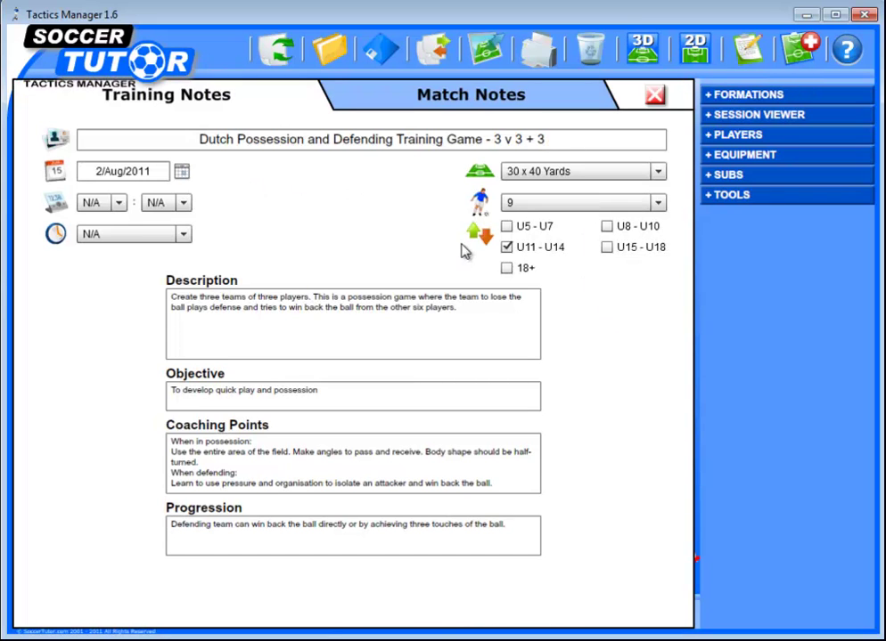
{"action": "left_click", "coordinate": [554, 205]}
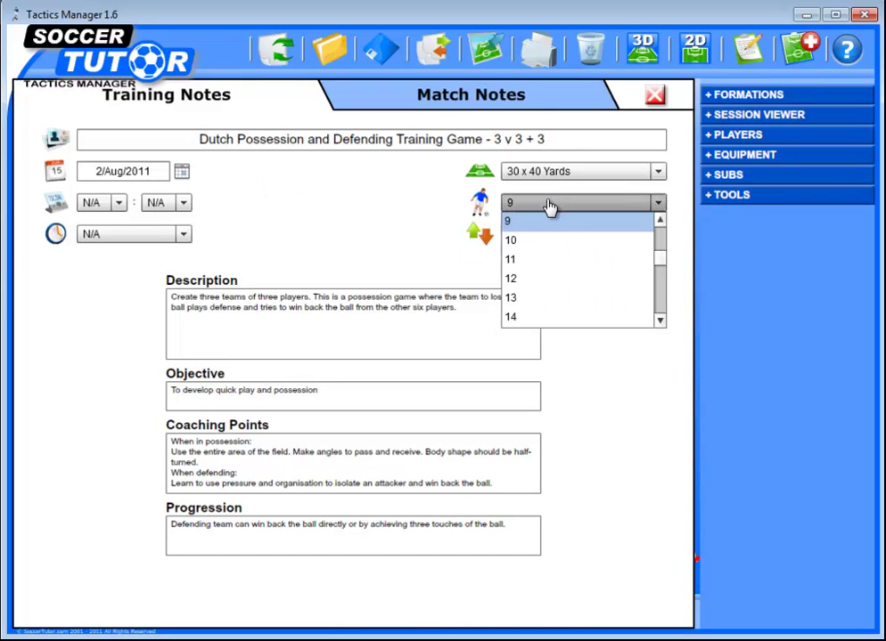
{"action": "left_click", "coordinate": [298, 217]}
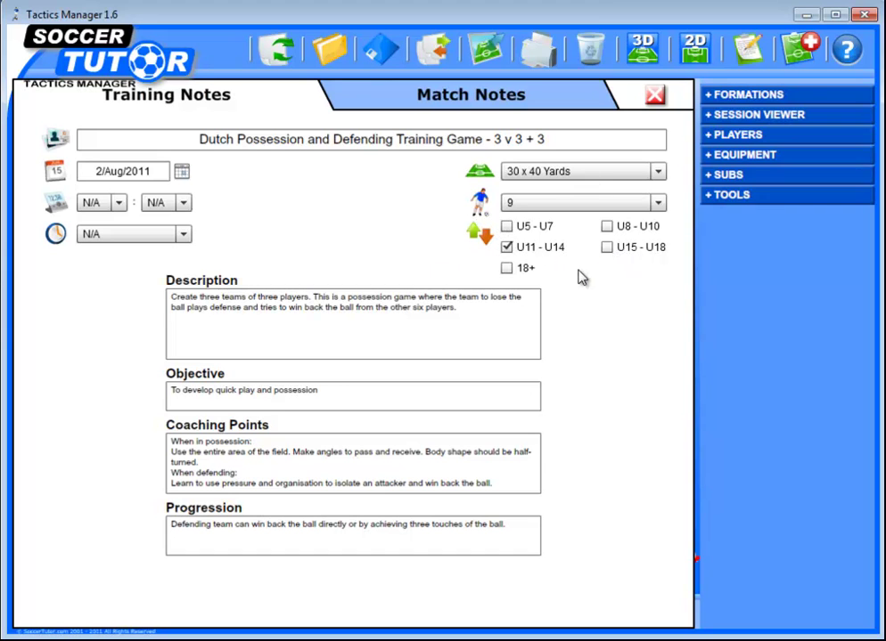
{"action": "left_click", "coordinate": [606, 226]}
{"action": "left_click", "coordinate": [507, 269]}
{"action": "left_click", "coordinate": [606, 247]}
Step: Check the drill sheet in Print preview, then return to the notes
{"action": "left_click", "coordinate": [539, 49]}
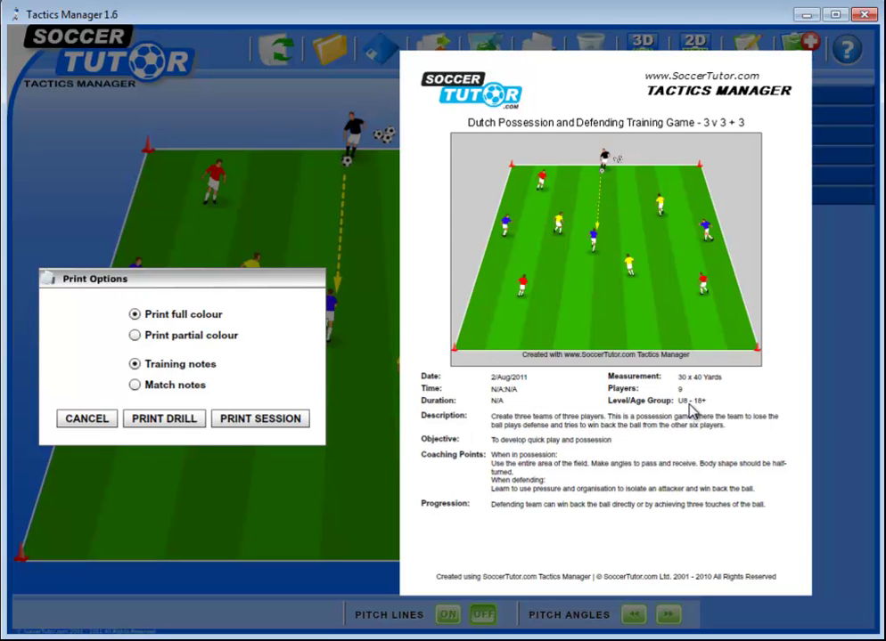
{"action": "left_click", "coordinate": [94, 425]}
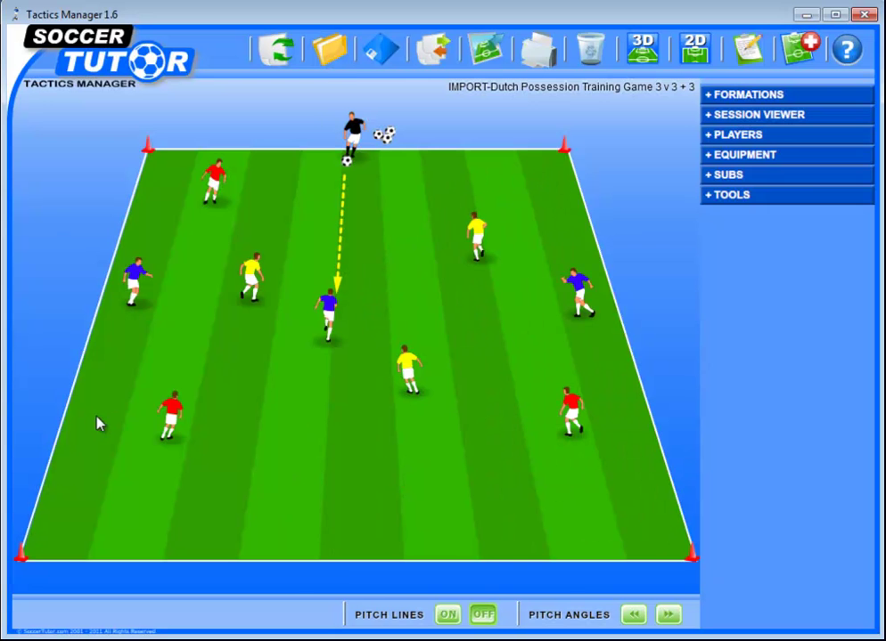
{"action": "left_click", "coordinate": [747, 49]}
Step: In Match Notes, keep 11 v 11 at 4-4-2 and set the 7 v 7 formation to 2-1-3
{"action": "left_click", "coordinate": [455, 96]}
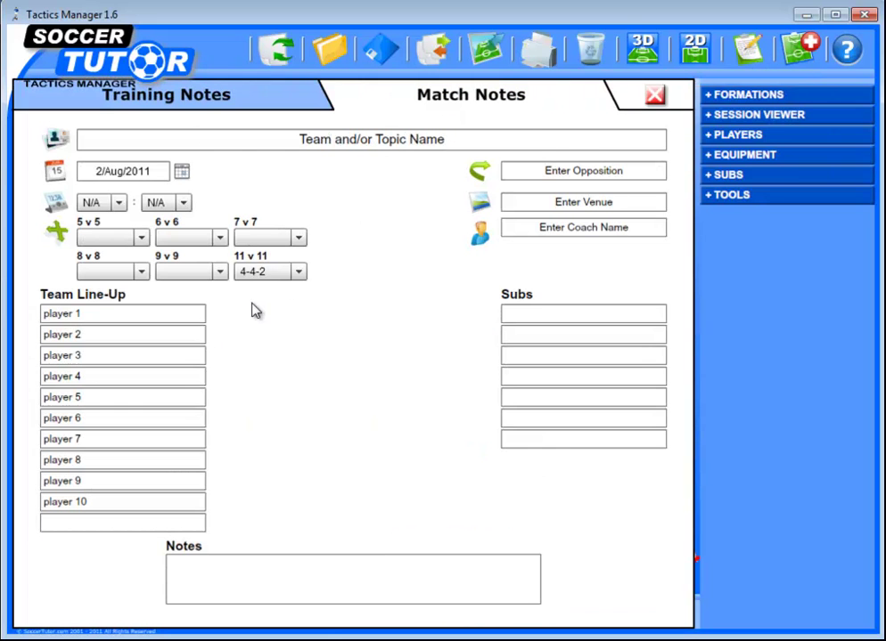
{"action": "left_click", "coordinate": [293, 277]}
{"action": "scroll", "coordinate": [288, 336], "scroll_direction": "down", "scroll_amount": 2}
{"action": "scroll", "coordinate": [287, 331], "scroll_direction": "up", "scroll_amount": 2}
{"action": "left_click", "coordinate": [382, 313]}
{"action": "left_click", "coordinate": [274, 239]}
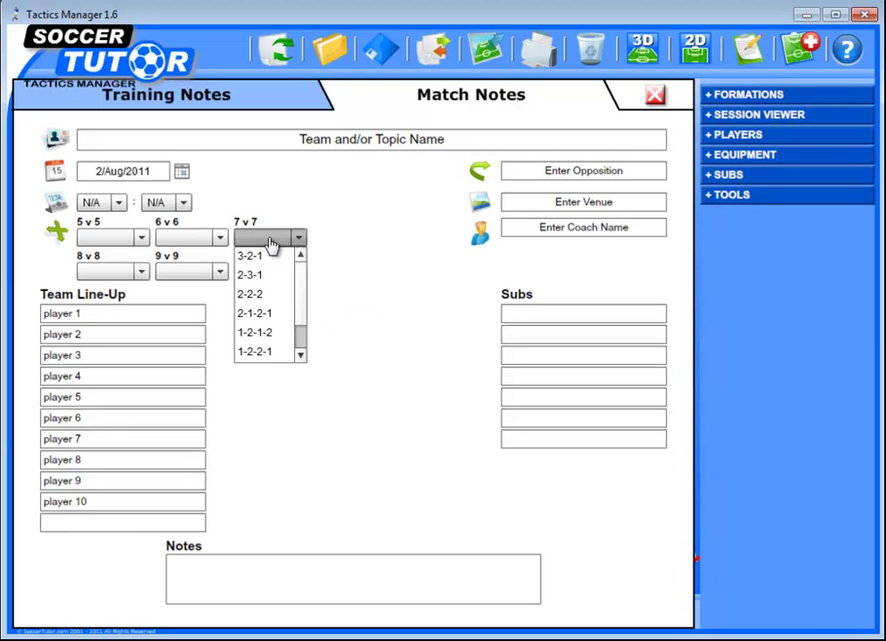
{"action": "scroll", "coordinate": [280, 290], "scroll_direction": "down", "scroll_amount": 1}
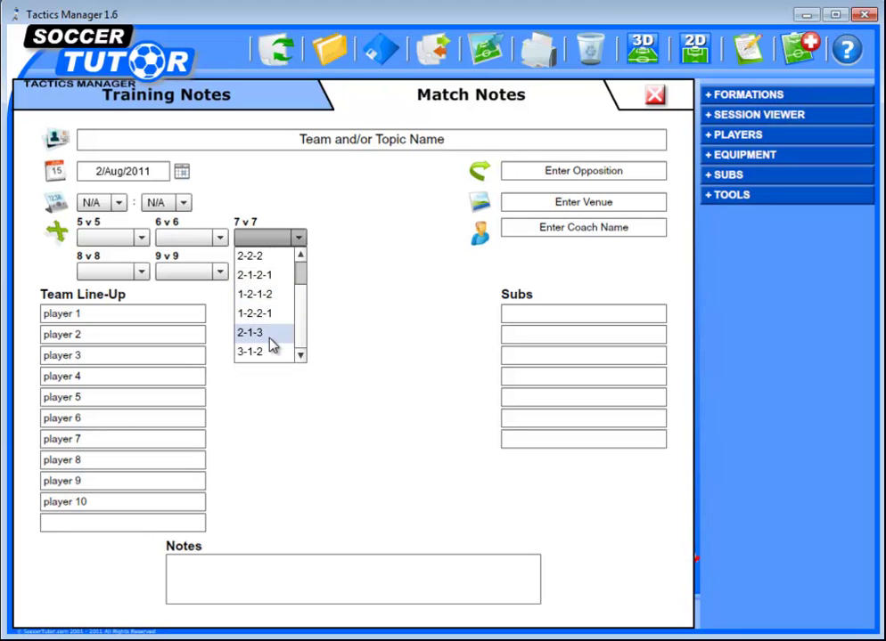
{"action": "left_click", "coordinate": [267, 332]}
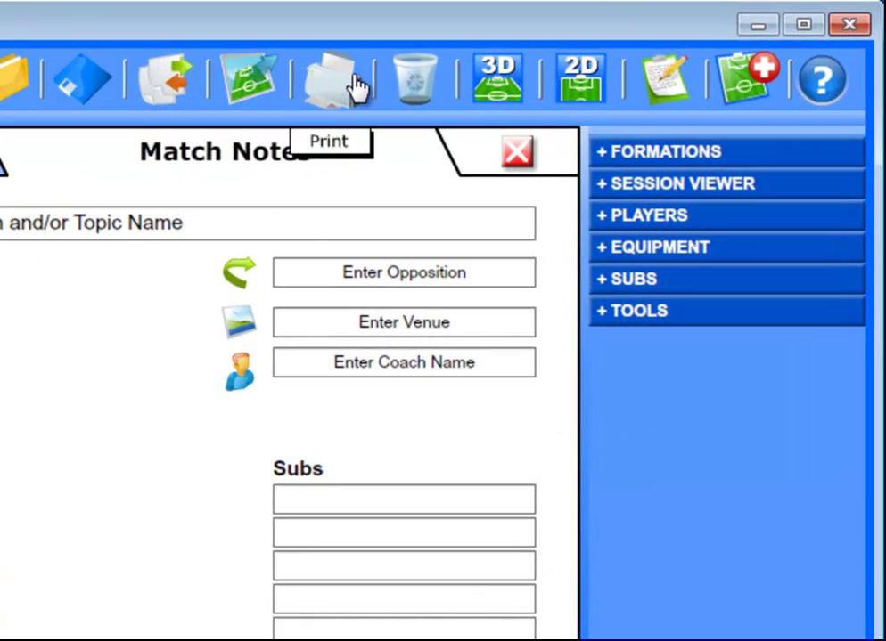
Step: Preview the printed drill sheet with match notes, then close the preview
{"action": "left_click", "coordinate": [354, 85]}
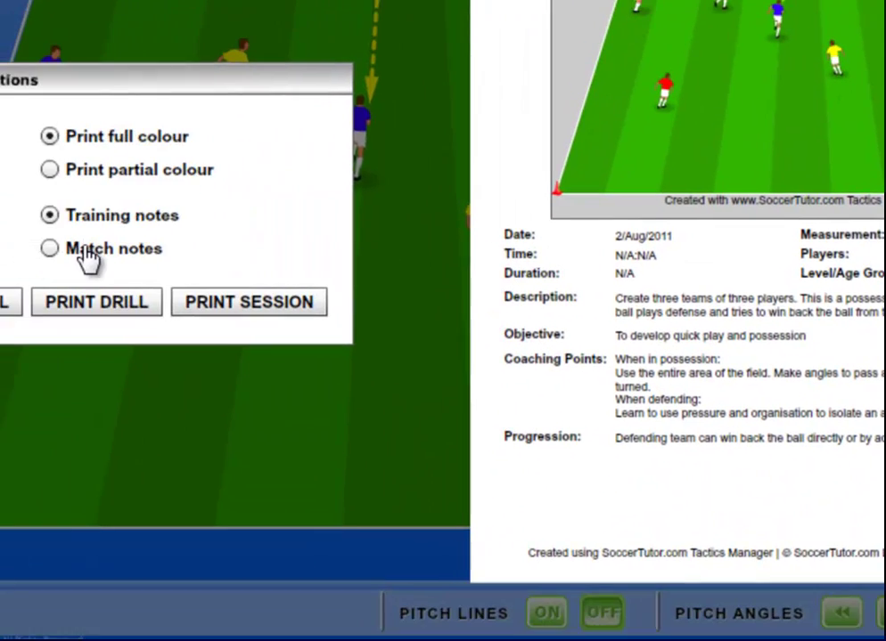
{"action": "left_click", "coordinate": [101, 247]}
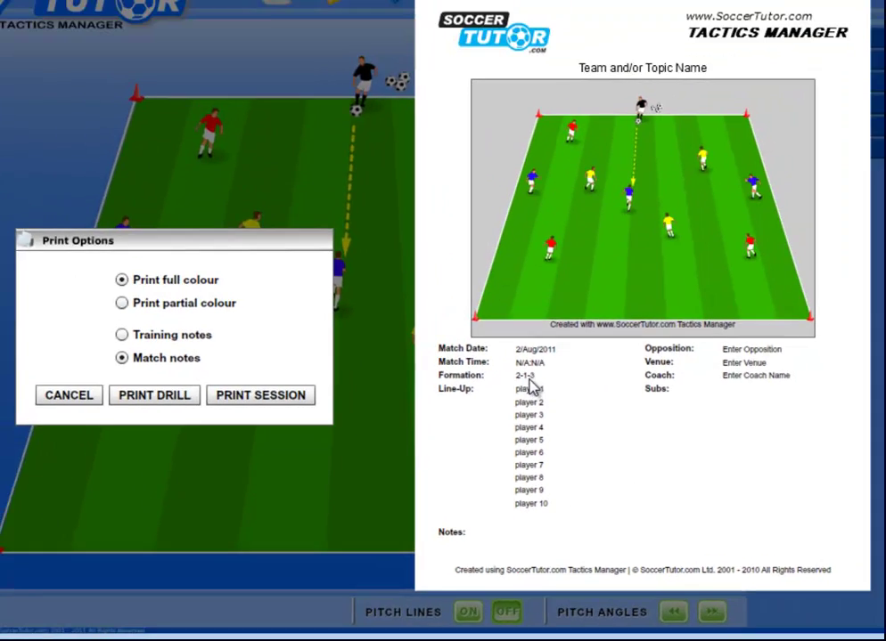
{"action": "key", "text": "Escape"}
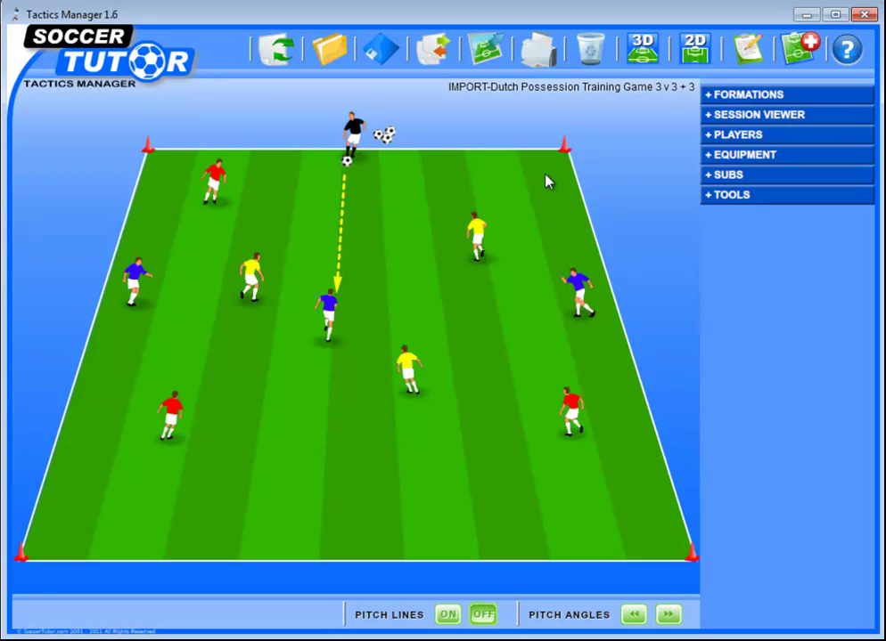
Step: Preview and close the drill print sheet, then open the saved 'dowie session' in Session Builder
{"action": "left_click", "coordinate": [547, 60]}
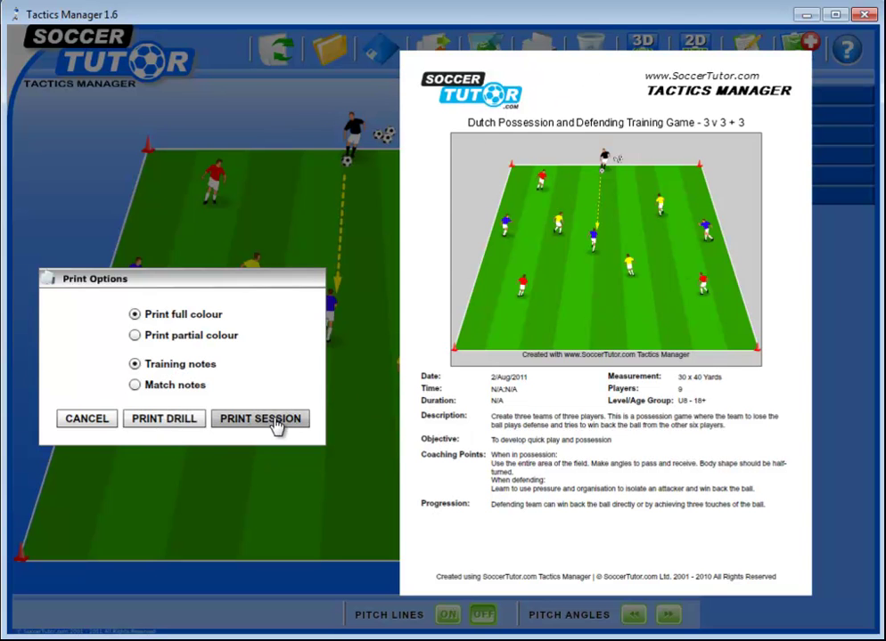
{"action": "left_click", "coordinate": [87, 419]}
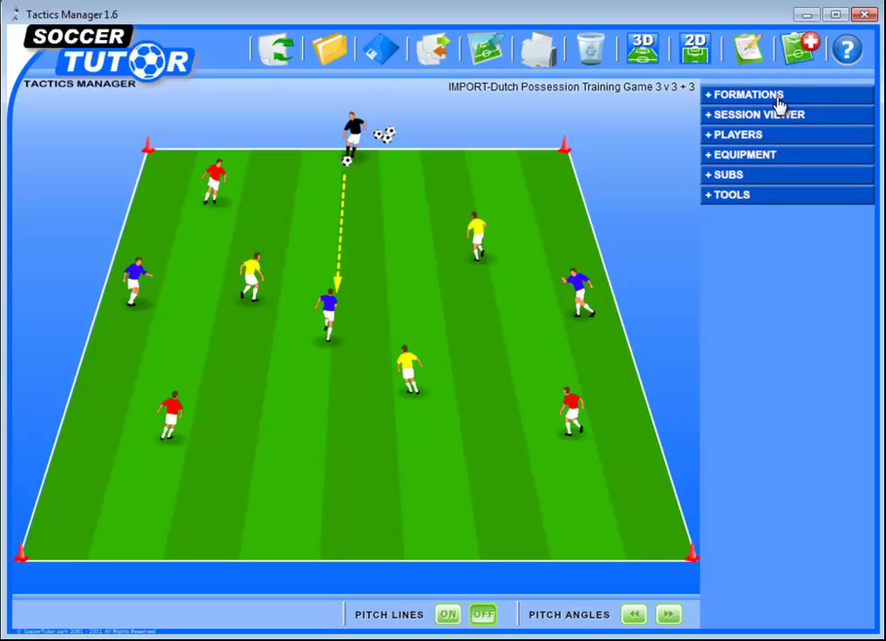
{"action": "left_click", "coordinate": [796, 46]}
{"action": "left_click", "coordinate": [124, 209]}
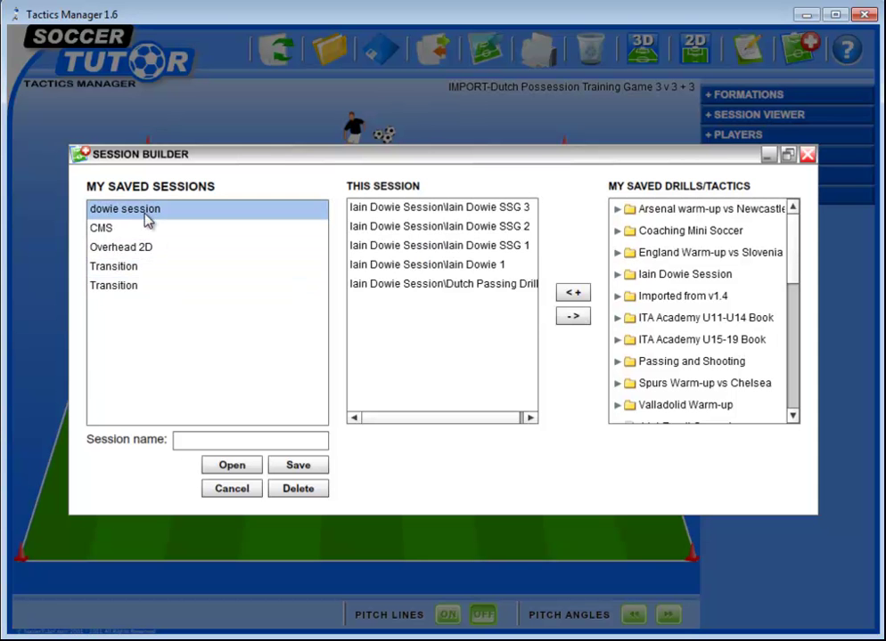
{"action": "left_click", "coordinate": [292, 465]}
Step: Load the session's drills, including the Dutch Passing Drill, and preview the session printout
{"action": "left_click", "coordinate": [835, 214]}
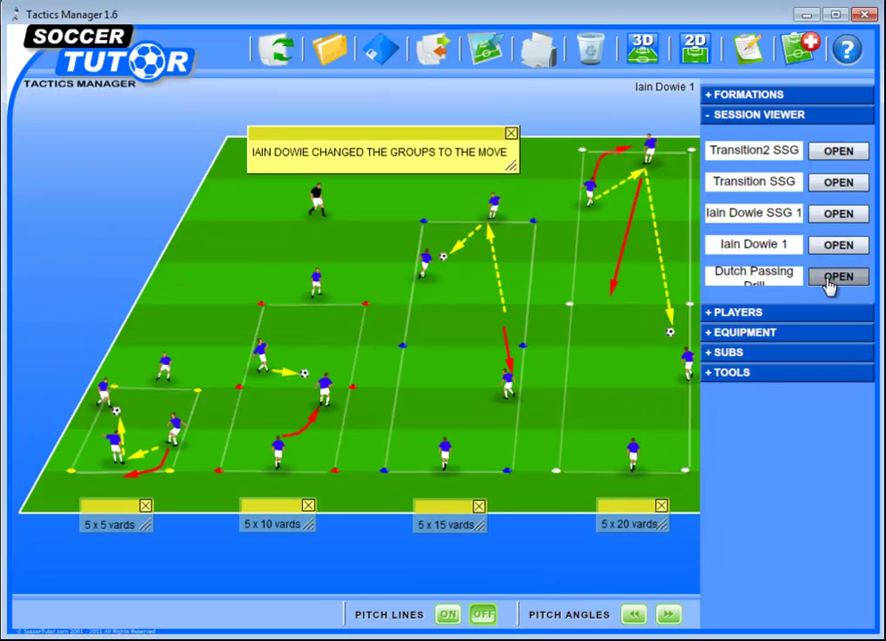
{"action": "left_click", "coordinate": [833, 276]}
{"action": "left_click", "coordinate": [538, 51]}
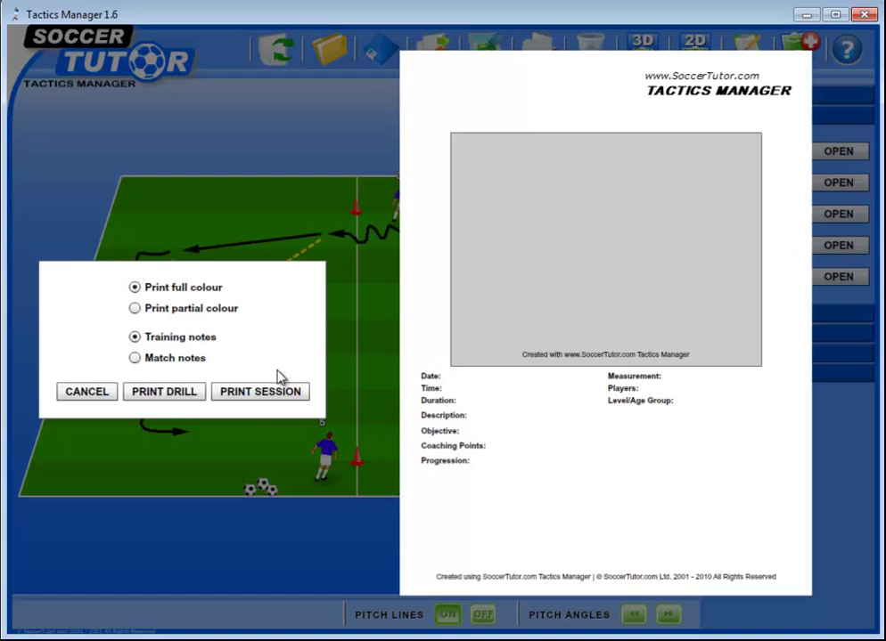